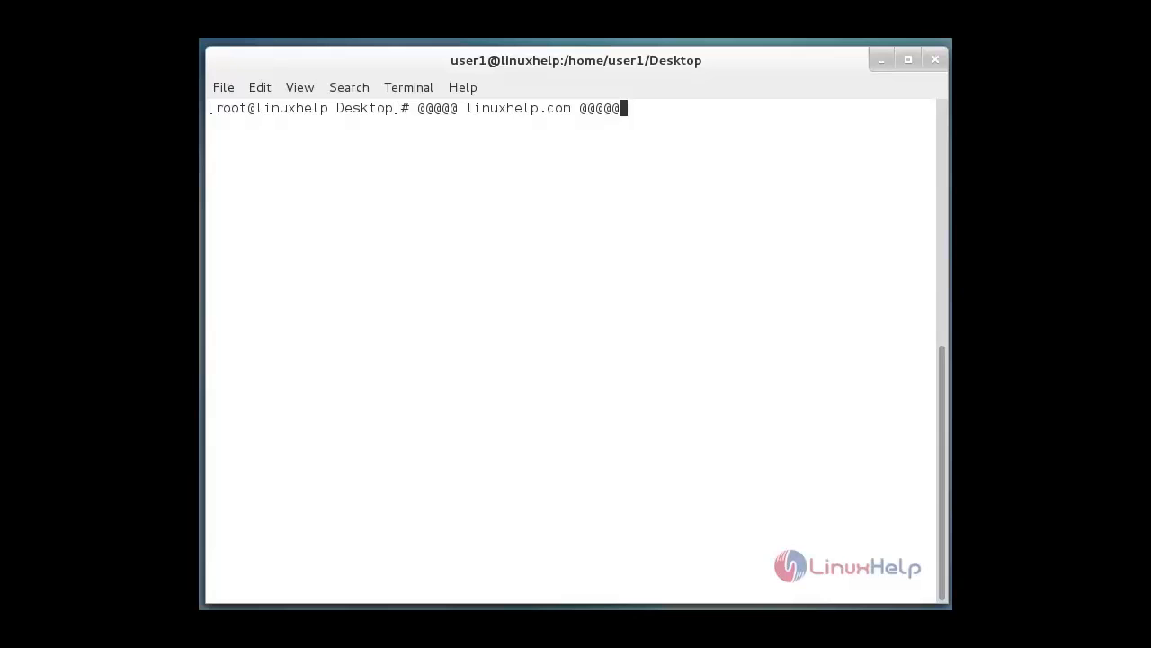
# Install bind* with yum, confirming the 15 BIND packages through to Complete.
pyautogui.press('Return')
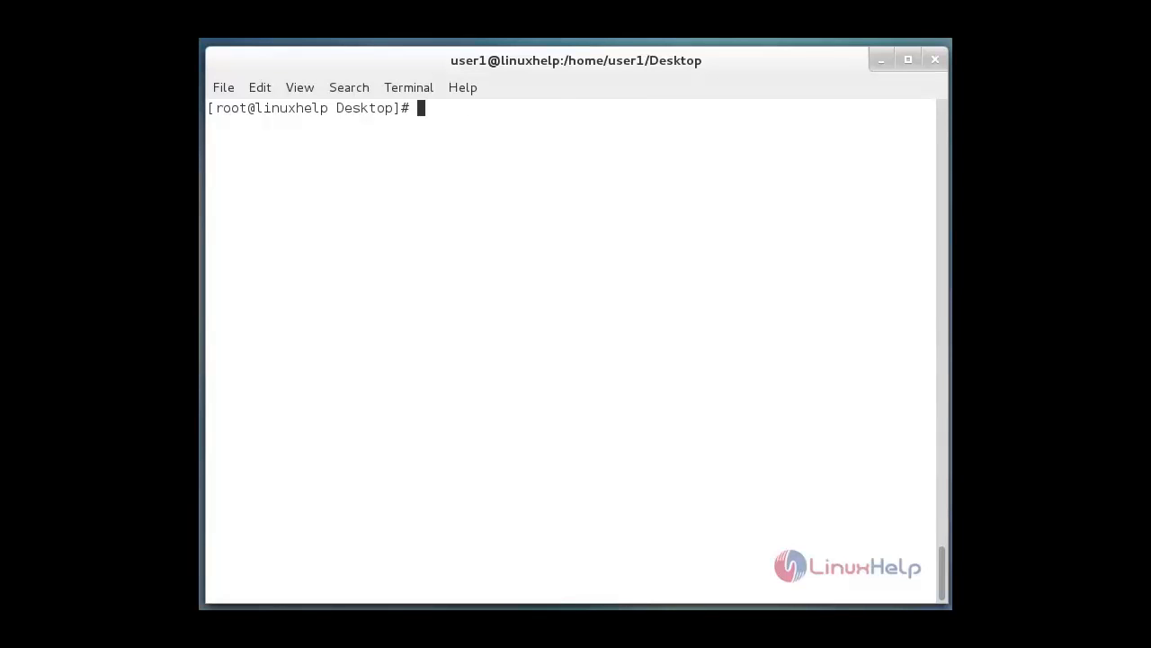
pyautogui.write('yum install bind*')
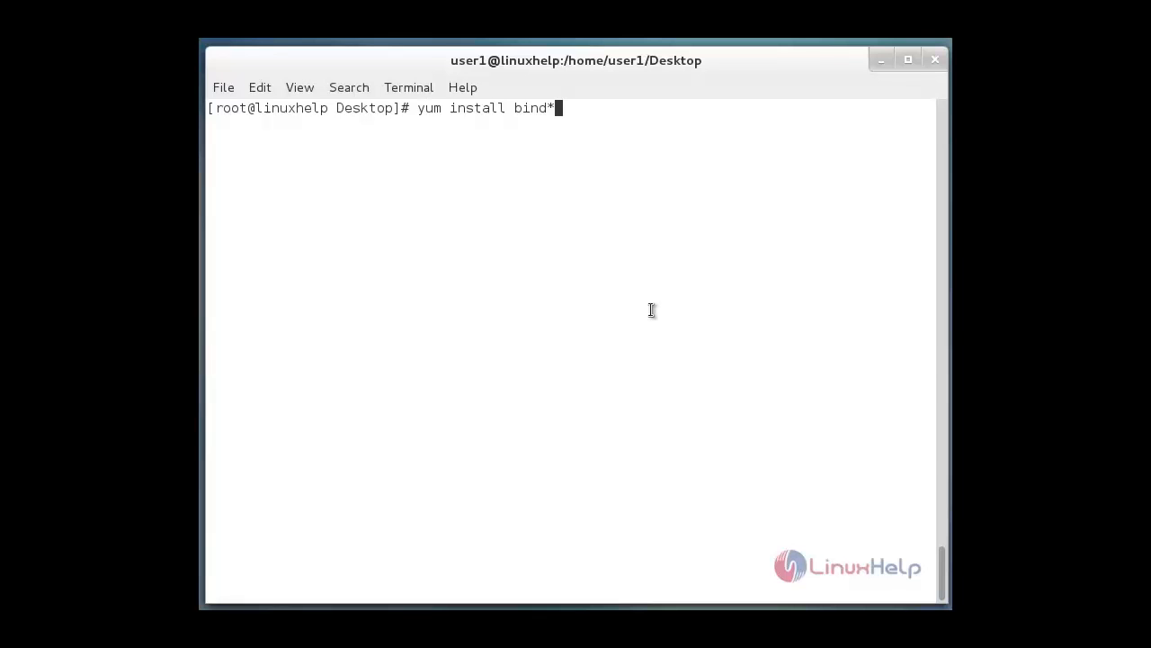
pyautogui.press('Return')
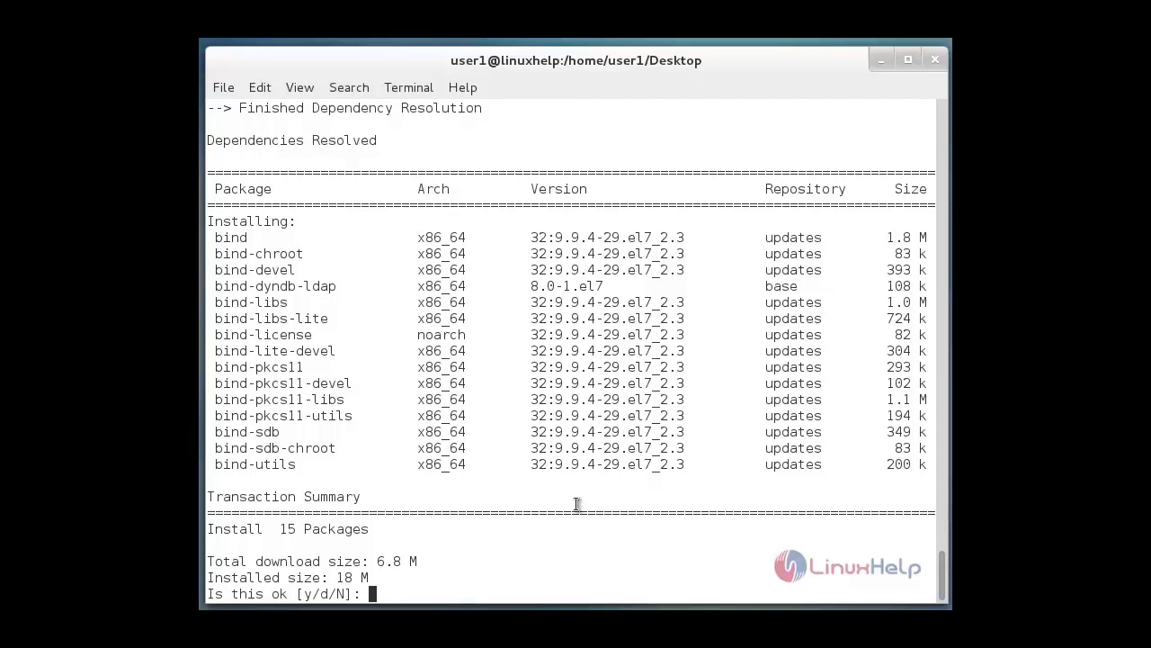
pyautogui.write('y')
pyautogui.press('Return')
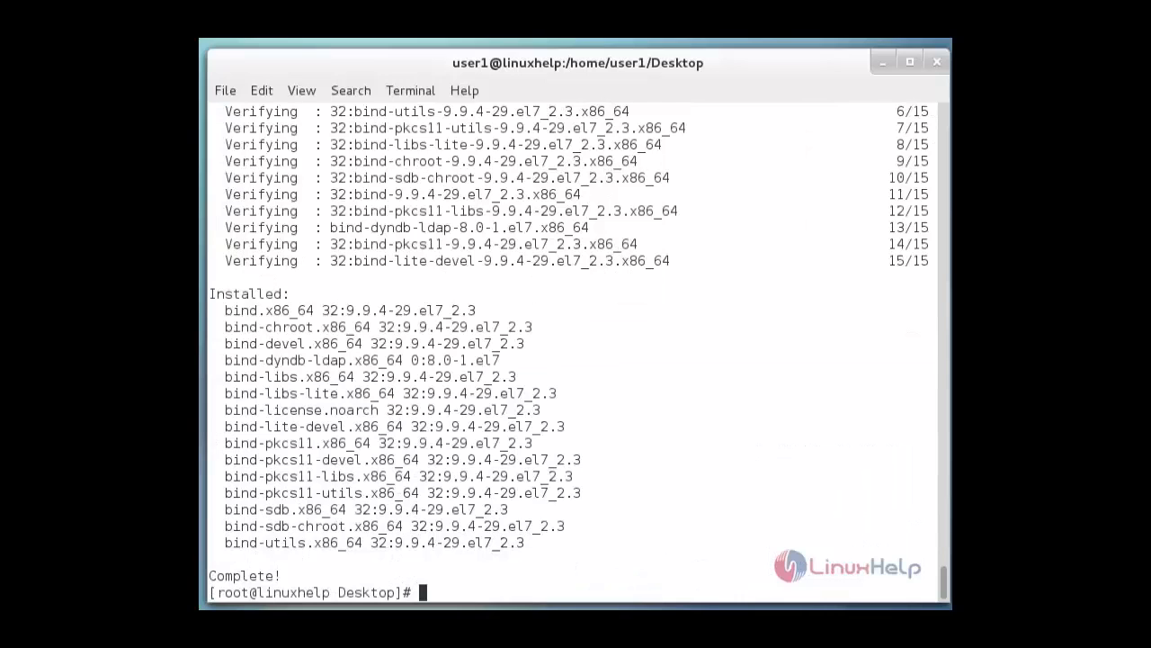
# Check the current hostname, then set it to dns.linuxhelp.com.
pyautogui.hotkey('ctrl', 'l')
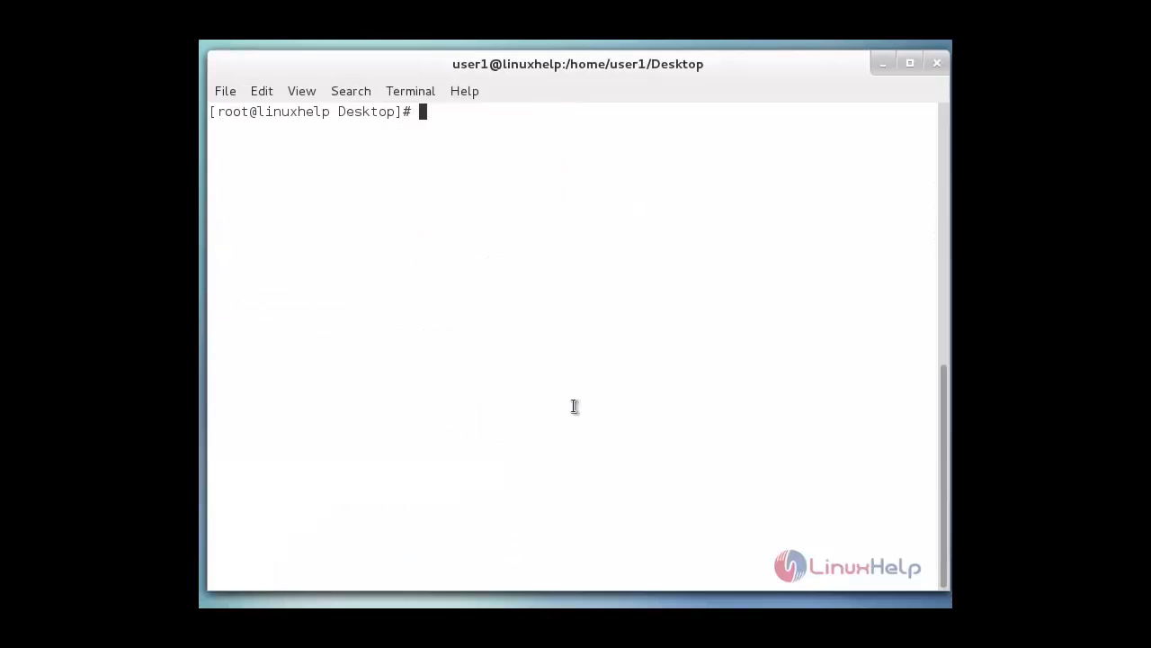
pyautogui.write('ho')
pyautogui.write('stname')
pyautogui.press('Return')
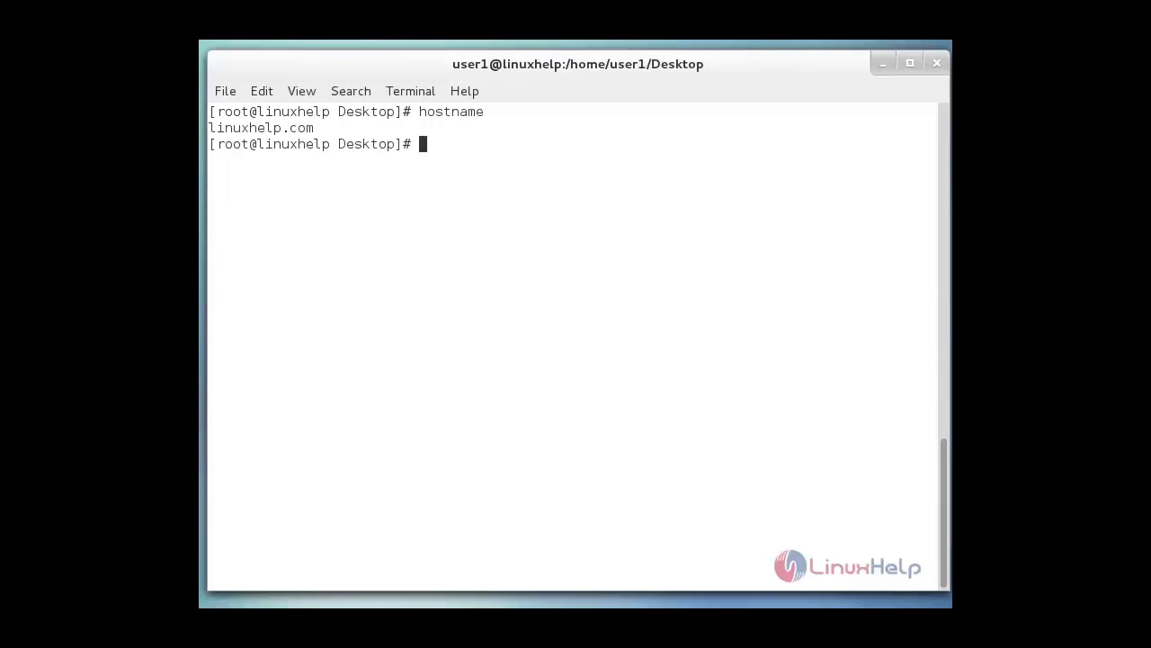
pyautogui.press('Up')
pyautogui.write('dns')
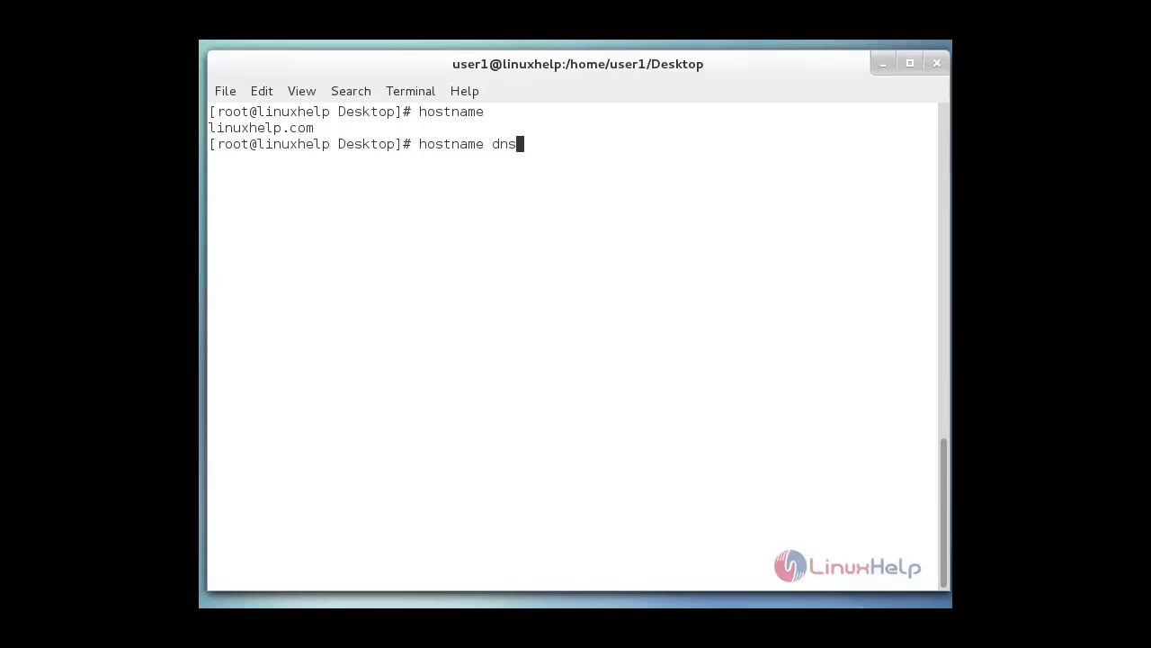
pyautogui.write('.lin')
pyautogui.write('uxh')
pyautogui.write('elp')
pyautogui.write('.c')
pyautogui.write('om')
pyautogui.press('Return')
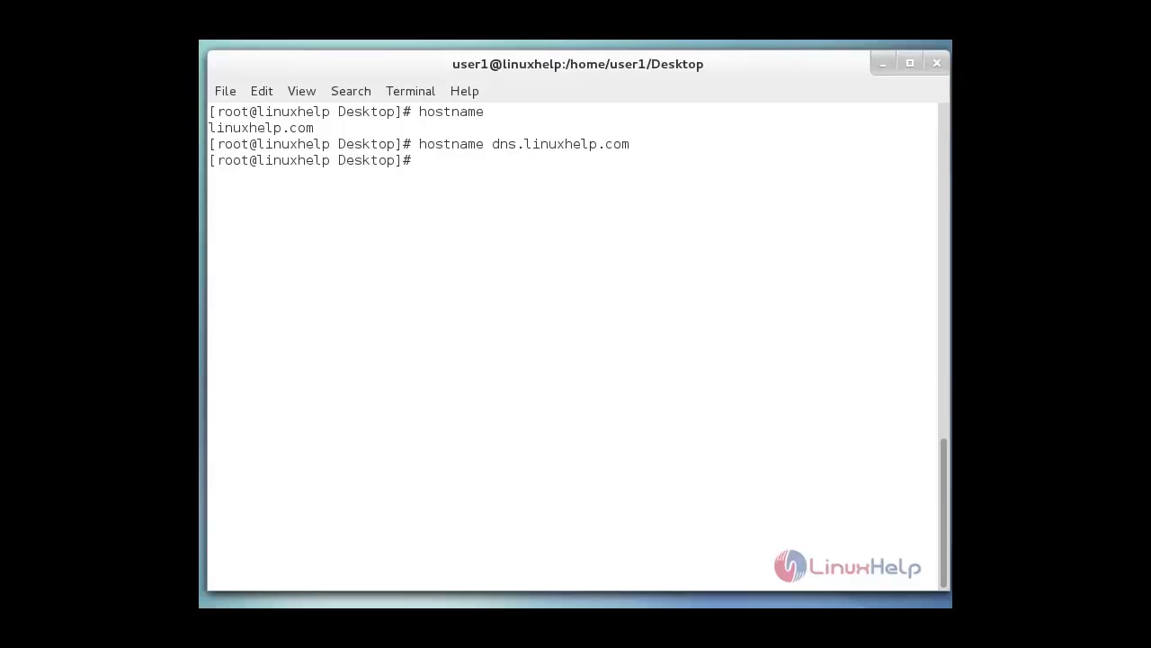
# Verify the hostname now reports dns.linuxhelp.com.
pyautogui.press('Up')
pyautogui.press('BackSpace')
pyautogui.press('BackSpace')
pyautogui.press('BackSpace')
pyautogui.press('Return')
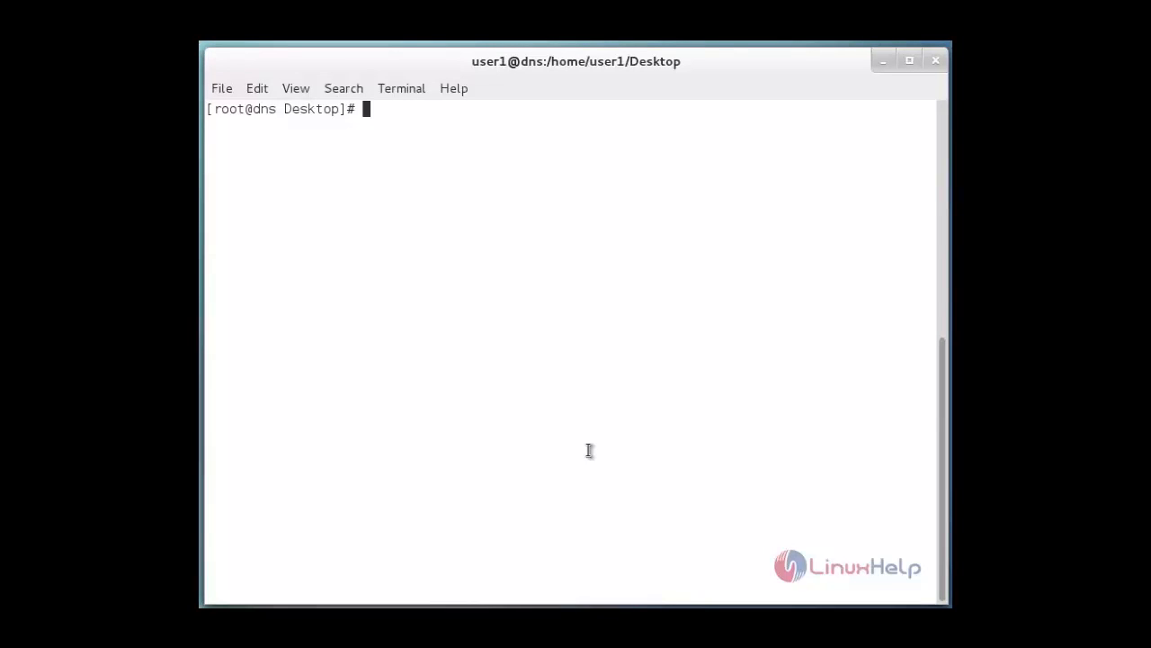
pyautogui.write('cat ')
pyautogui.write('/et')
pyautogui.write('c/ho')
pyautogui.write('sts')
pyautogui.press('Return')
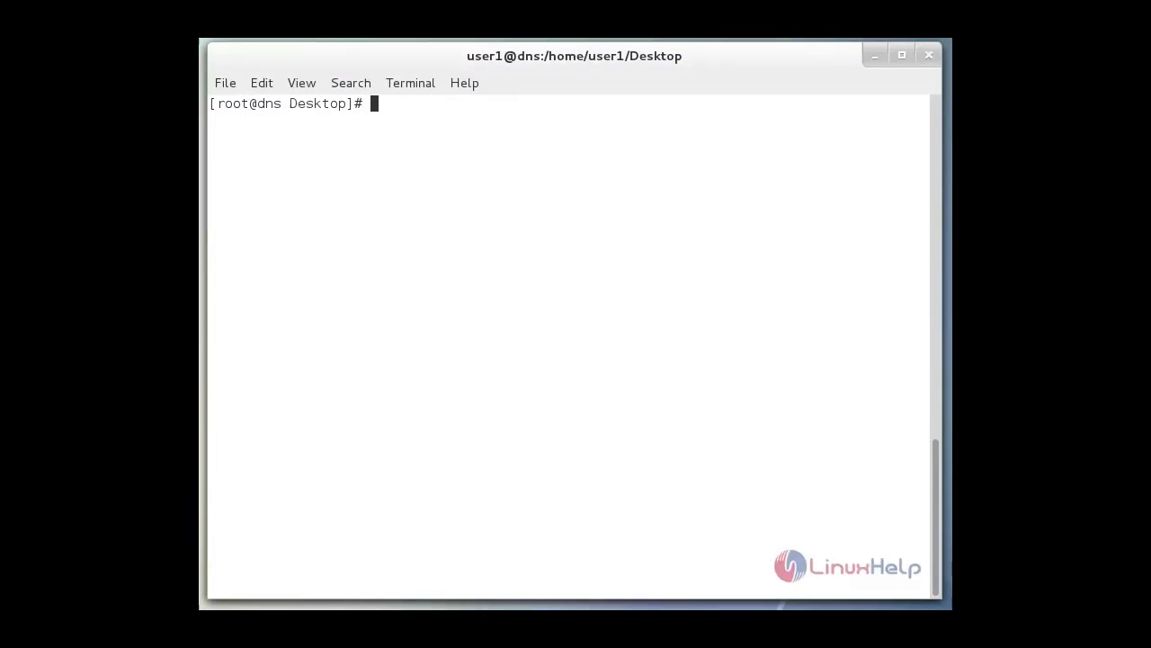
pyautogui.write('v')
pyautogui.write('i /')
pyautogui.write('e')
# Open /etc/named.conf in vi and add 'any;' to the allow-query line.
pyautogui.press('Tab')
pyautogui.write('na')
pyautogui.write('med')
pyautogui.write('.conf')
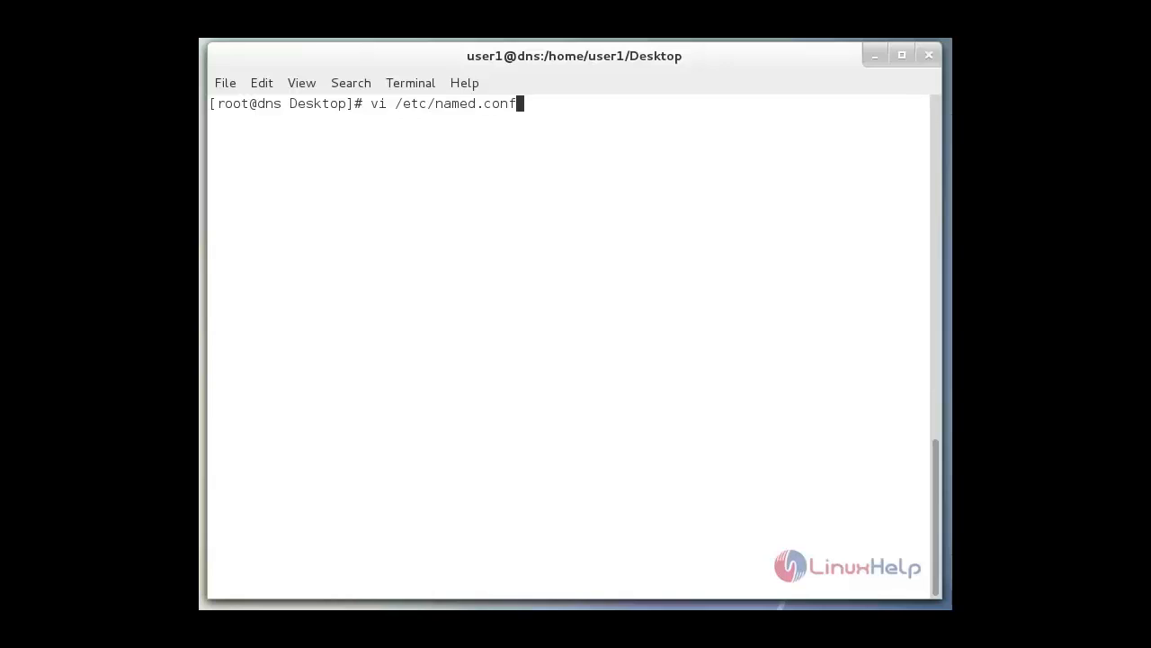
pyautogui.press('Return')
pyautogui.press('i')
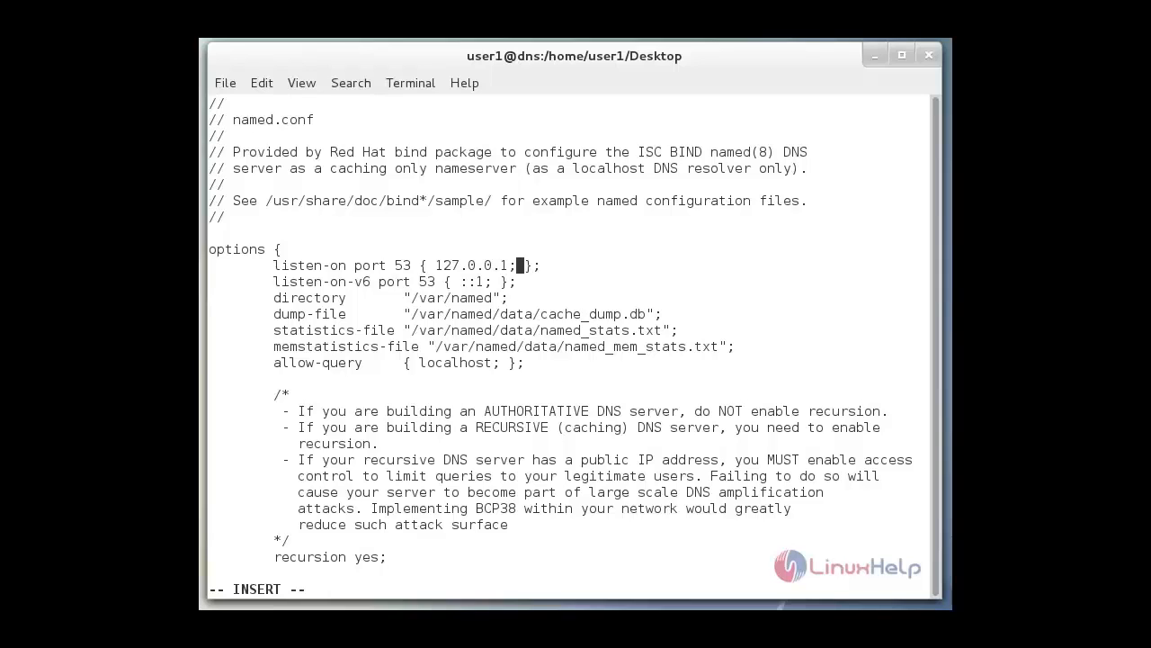
pyautogui.write('any')
pyautogui.write(';')
pyautogui.press('Down')
pyautogui.press('Down')
pyautogui.press('Down')
pyautogui.write('any; }')
pyautogui.write(';')
# Add 'allow-query-cache { localhost; any; };' below allow-query and leave insert mode.
pyautogui.press('Return')
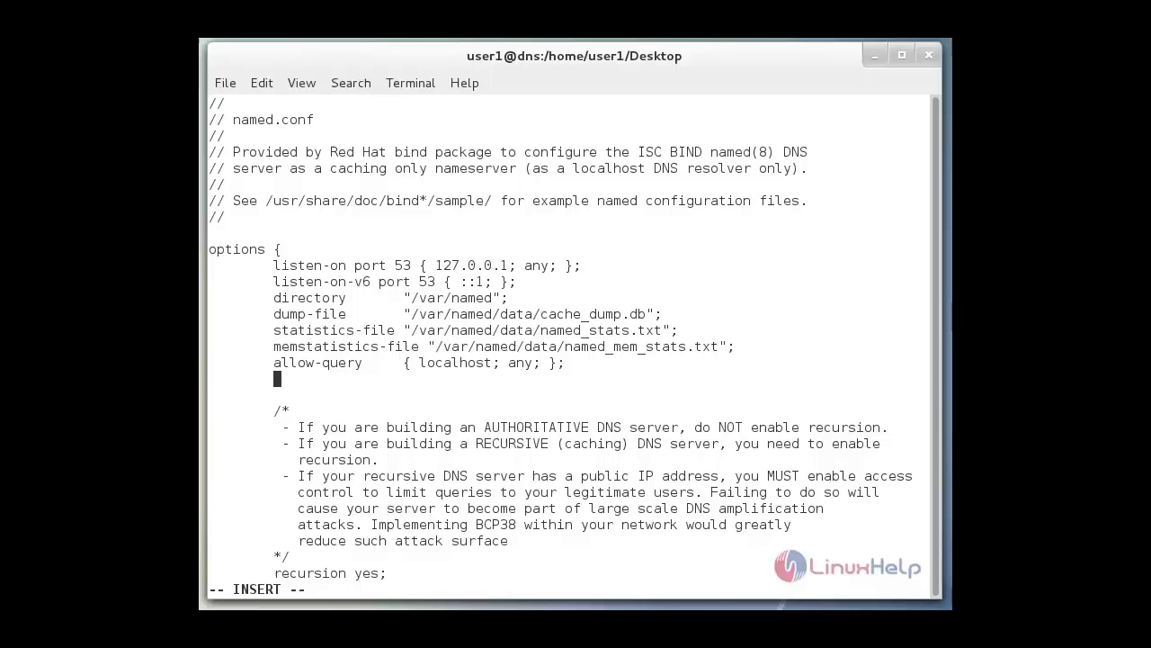
pyautogui.write('allow-query-cache       { localhost; any; };')
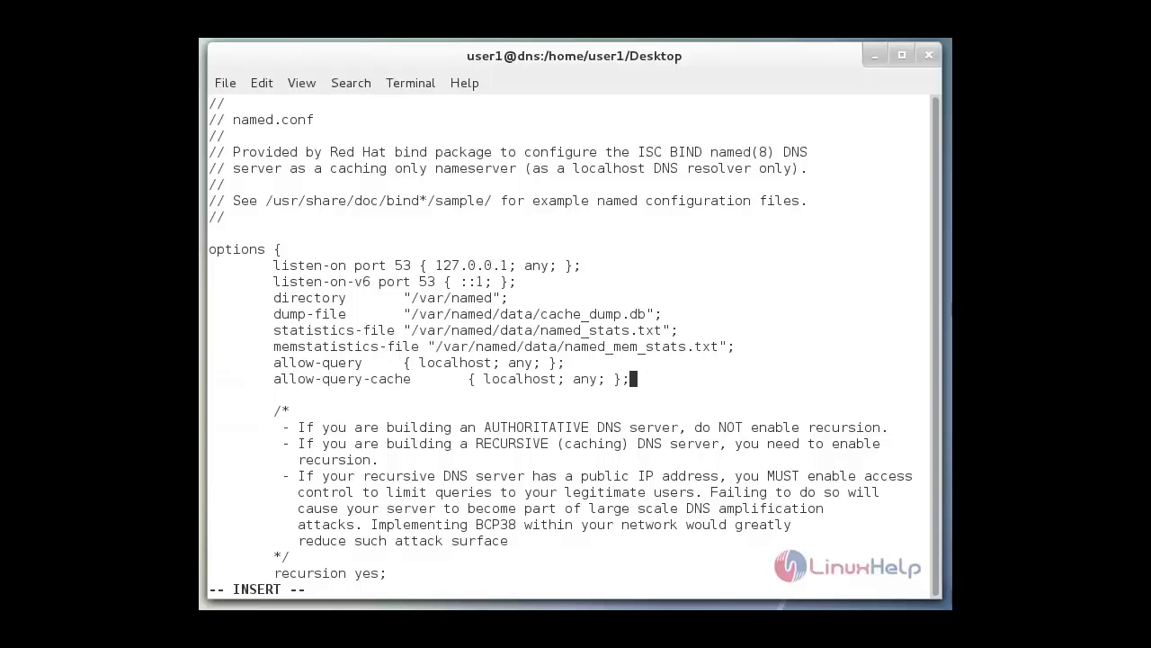
pyautogui.press('Escape')
pyautogui.write(':wq')
# Save named.conf with :wq and list /etc/named.conf showing root:named ownership.
pyautogui.press('Return')
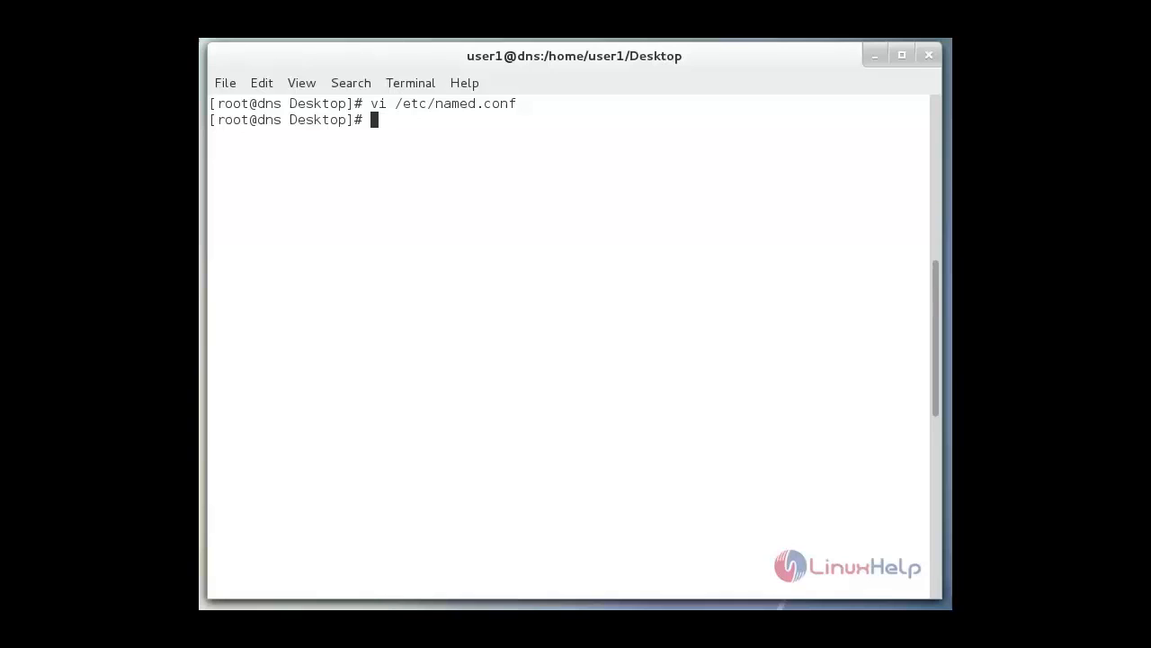
pyautogui.write('ls')
pyautogui.write(' -')
pyautogui.write('l ')
pyautogui.write('/etc/')
pyautogui.write('named')
pyautogui.write('.conf')
pyautogui.press('Return')
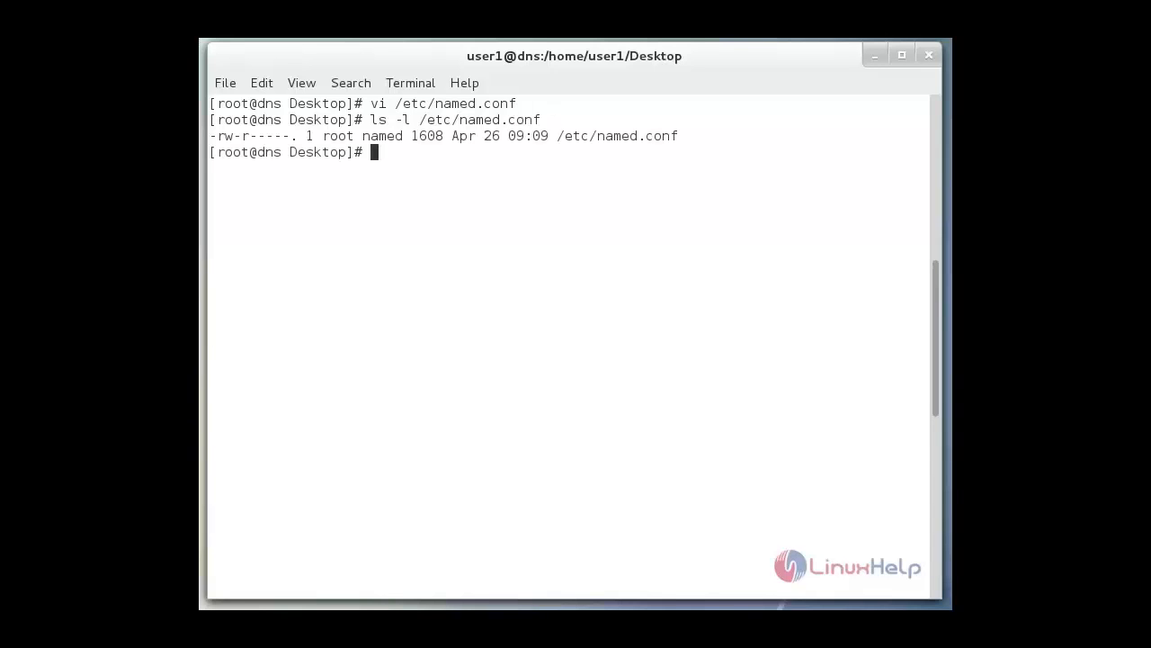
pyautogui.write('ls')
pyautogui.write(' -l')
pyautogui.write(' /et')
# List /etc/named.rfc1912.zones showing its root:named ownership and permissions.
pyautogui.press('Tab')
pyautogui.write('name')
pyautogui.write('d.r')
pyautogui.write('f')
pyautogui.press('Tab')
pyautogui.press('Return')
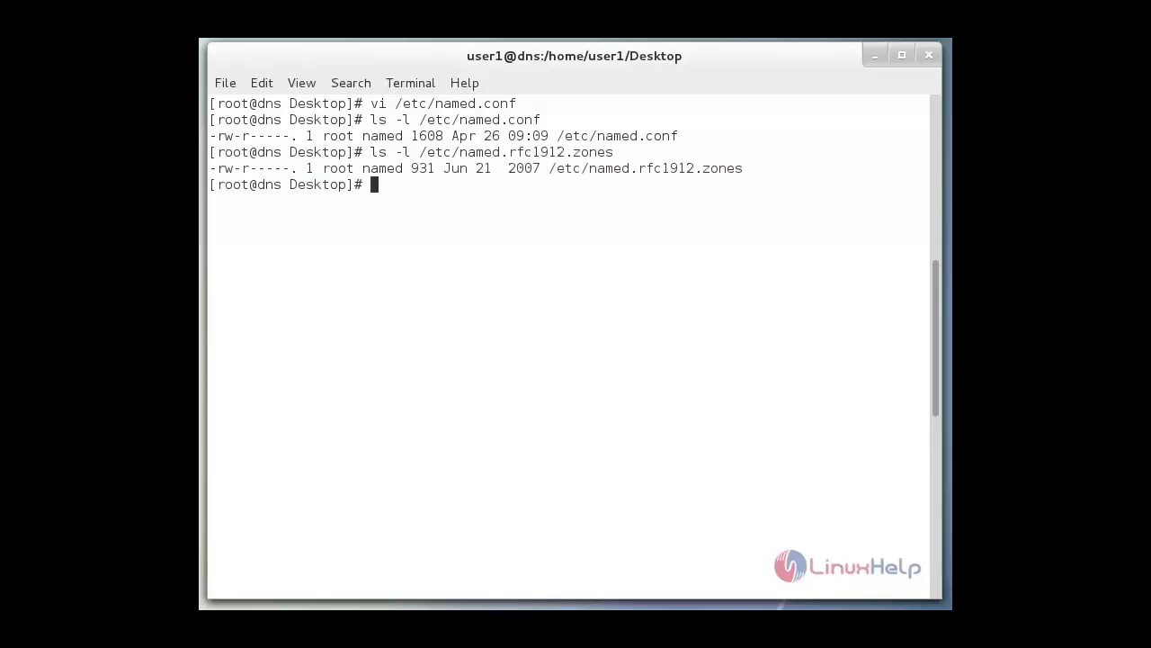
pyautogui.write('named-checkconf /etc/named.conf')
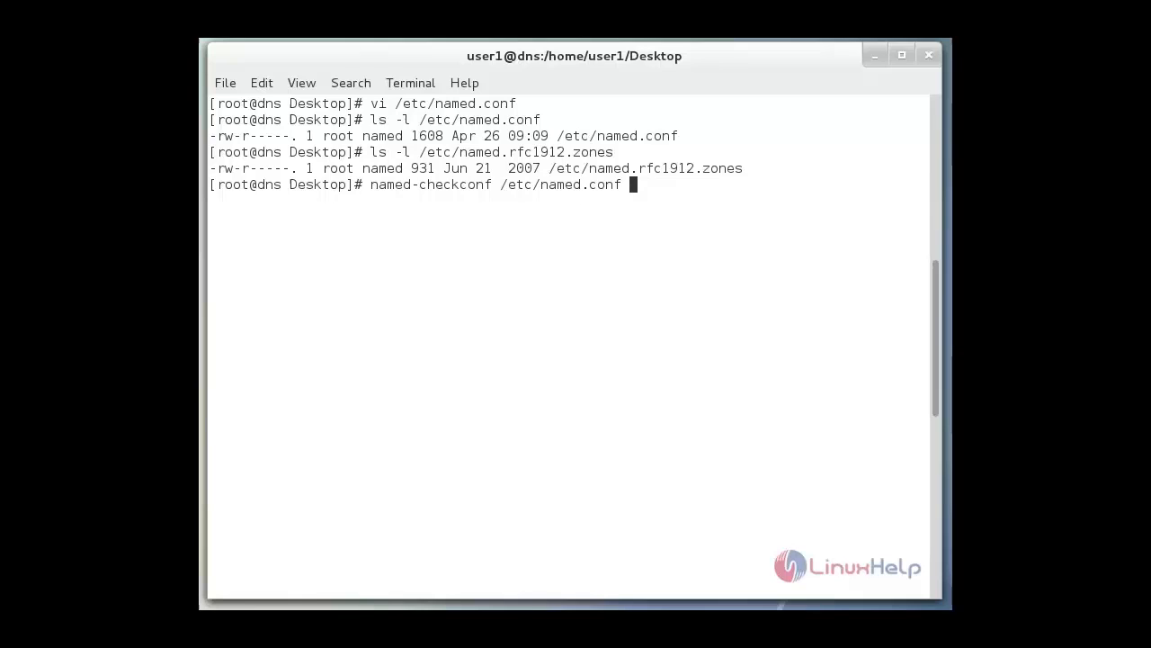
# Run named-checkconf on /etc/named.conf confirming no syntax errors.
pyautogui.press('Return')
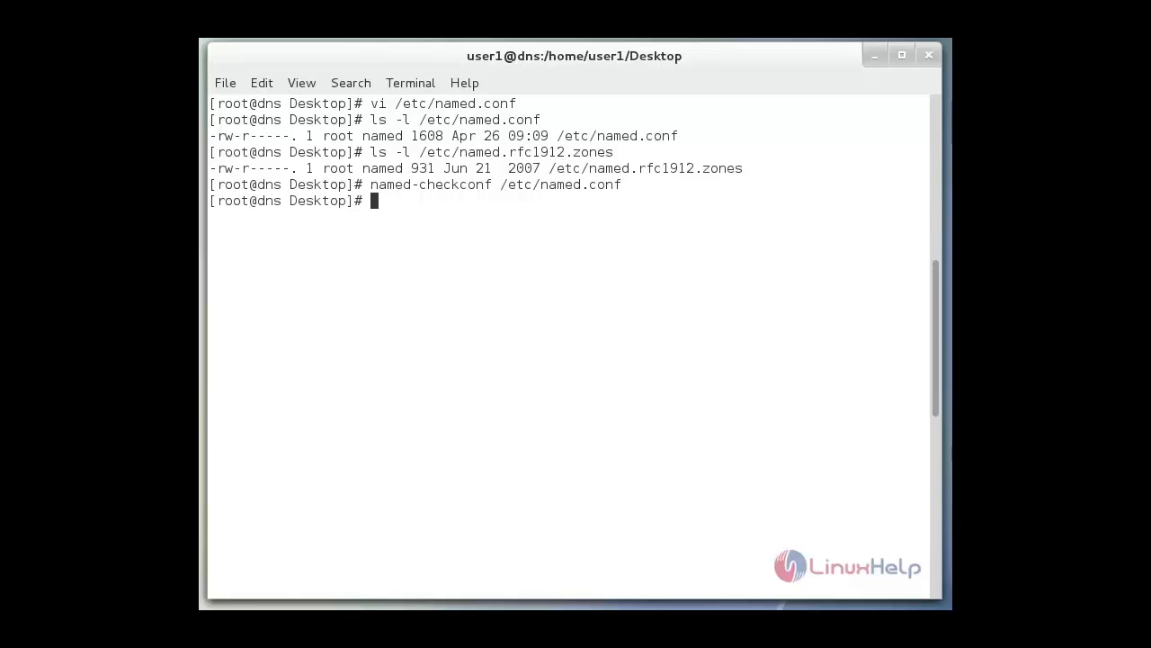
pyautogui.hotkey('ctrl', 'l')
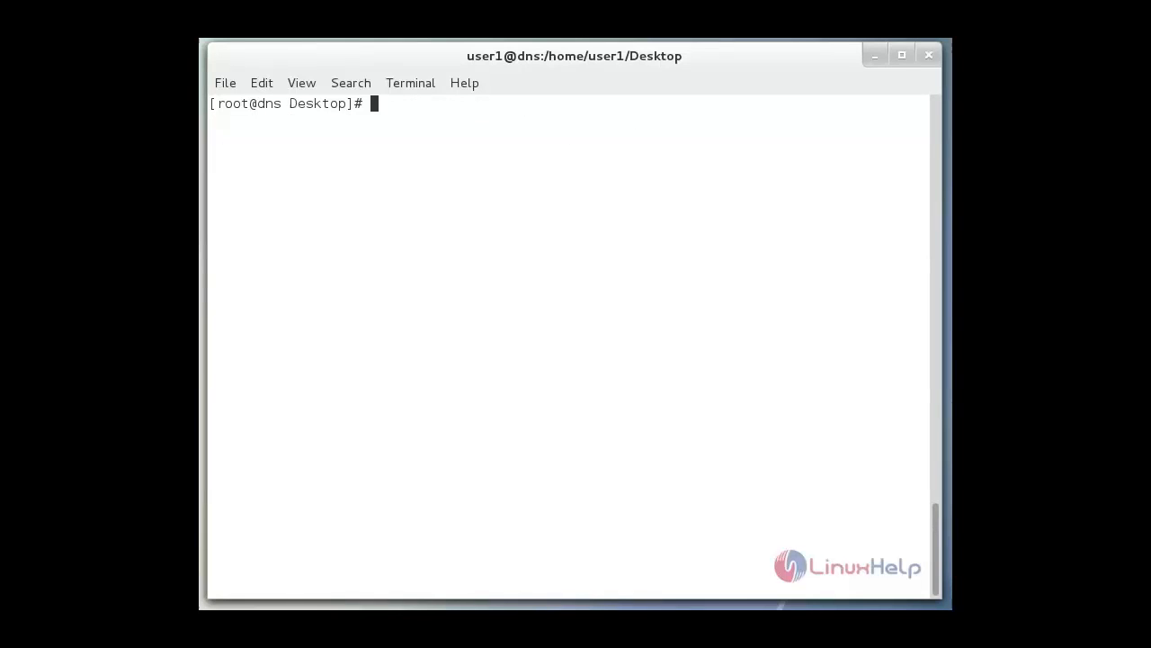
pyautogui.write('systemctl enable named.service')
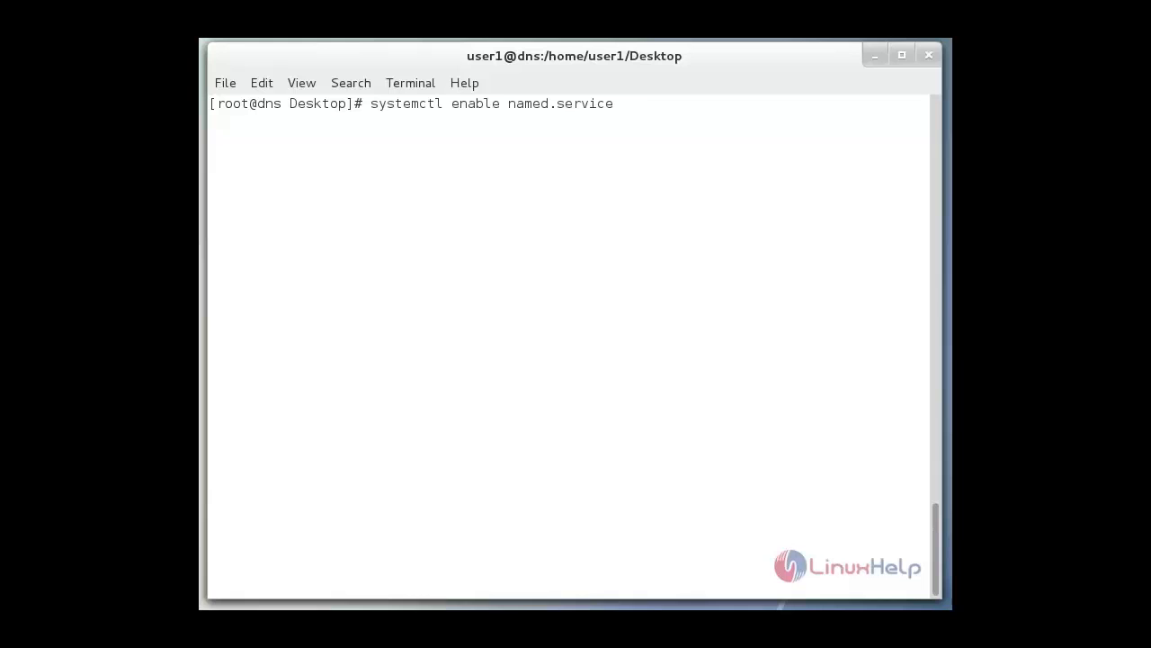
# Enable named.service at boot and restart it with systemctl.
pyautogui.press('Return')
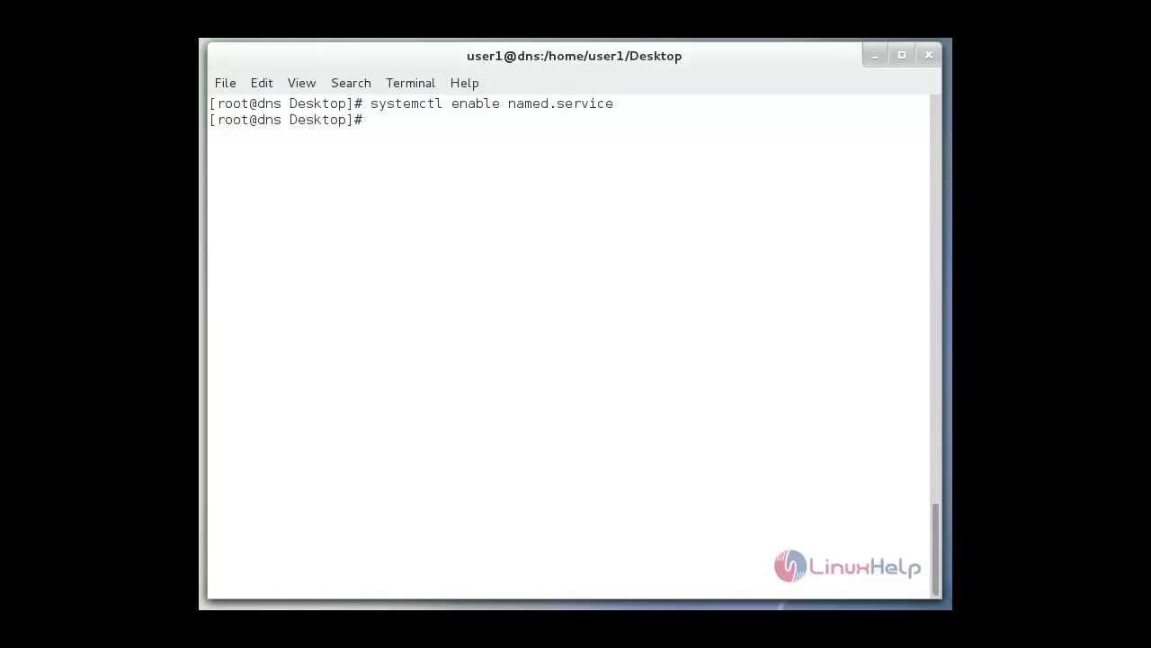
pyautogui.hotkey('ctrl', 'l')
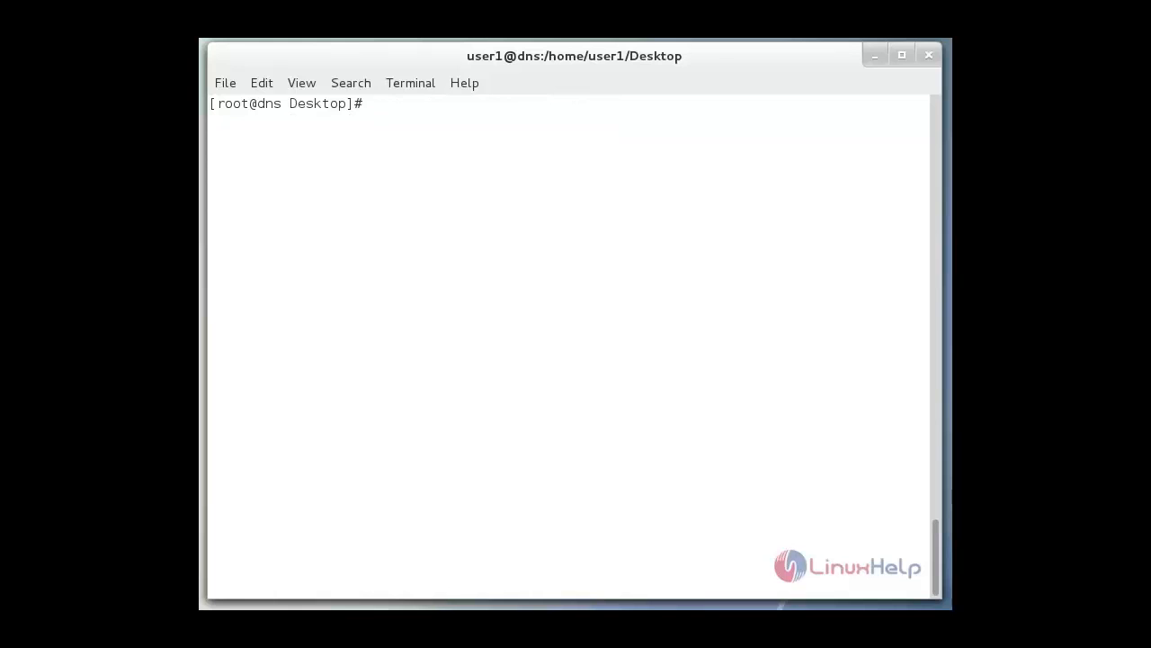
pyautogui.write('systemctl restart named.service')
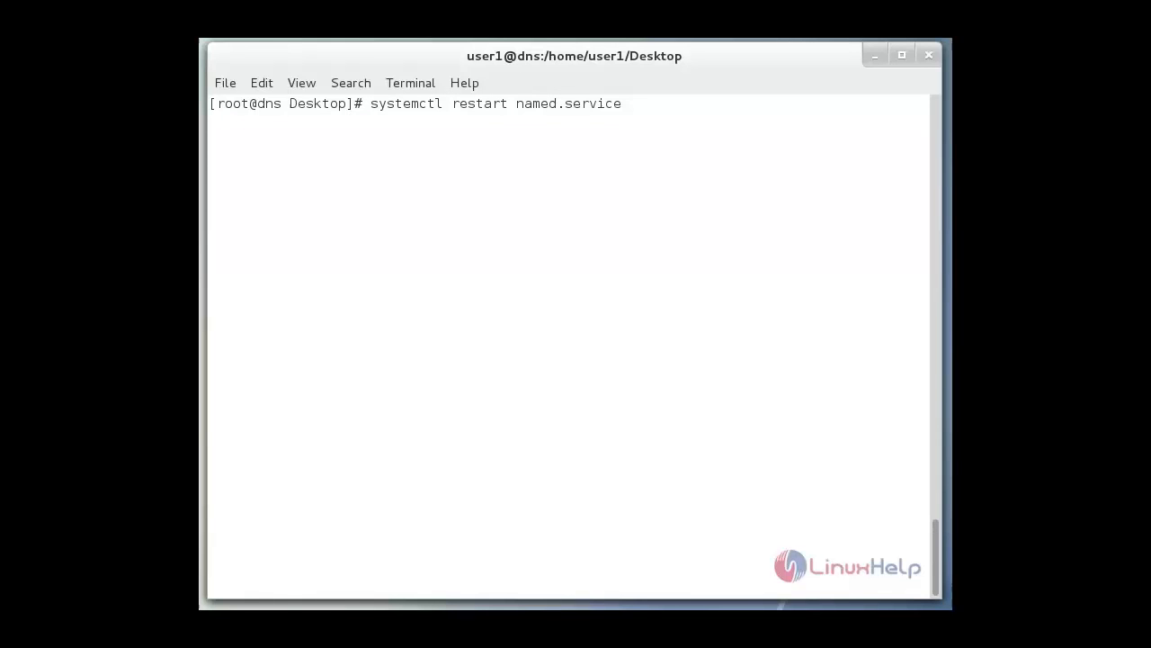
pyautogui.press('Return')
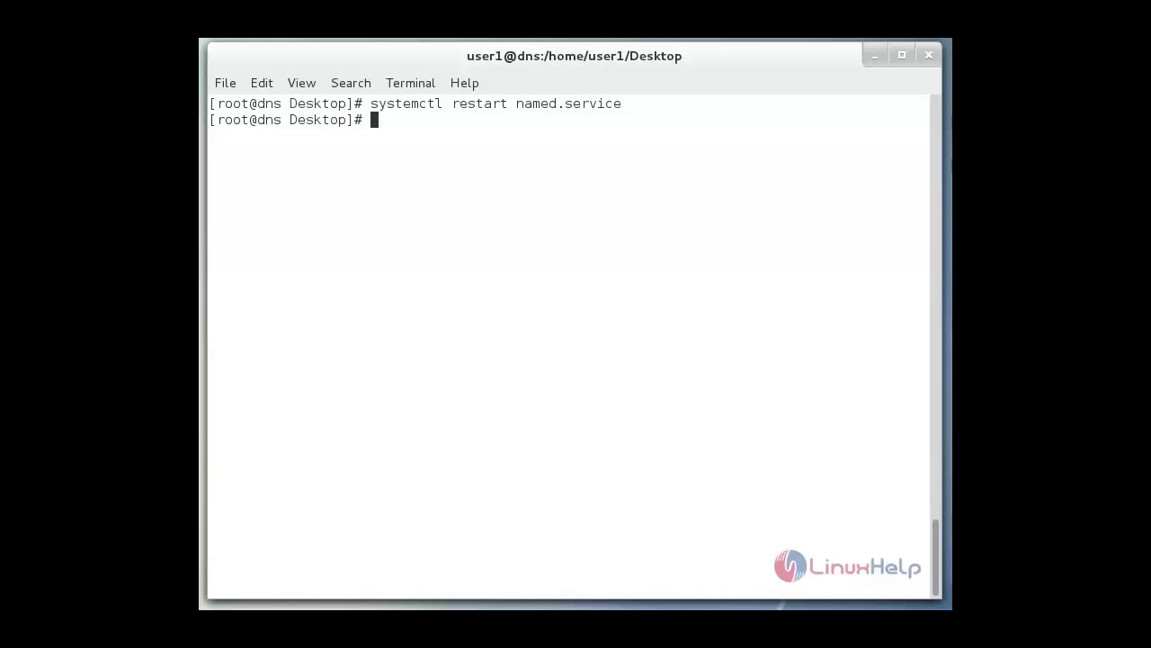
pyautogui.write('iptables -I INPUT -p udp --dport 53 -j ACCEPT')
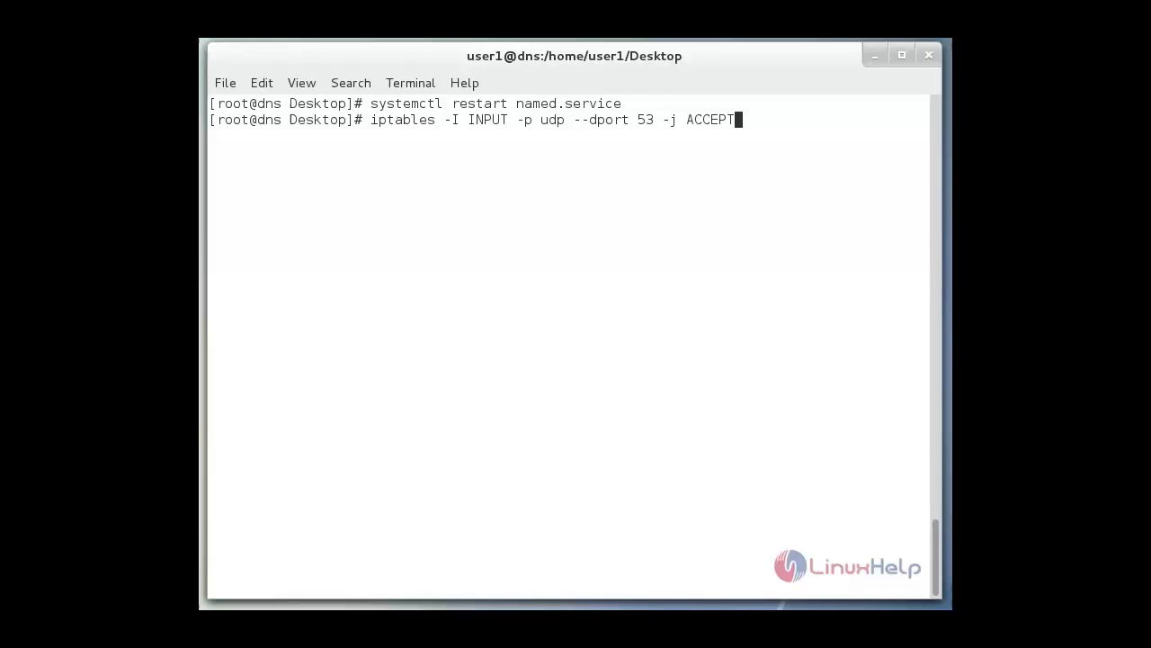
# Add an iptables INPUT rule accepting UDP port 53 for DNS queries.
pyautogui.press('Return')
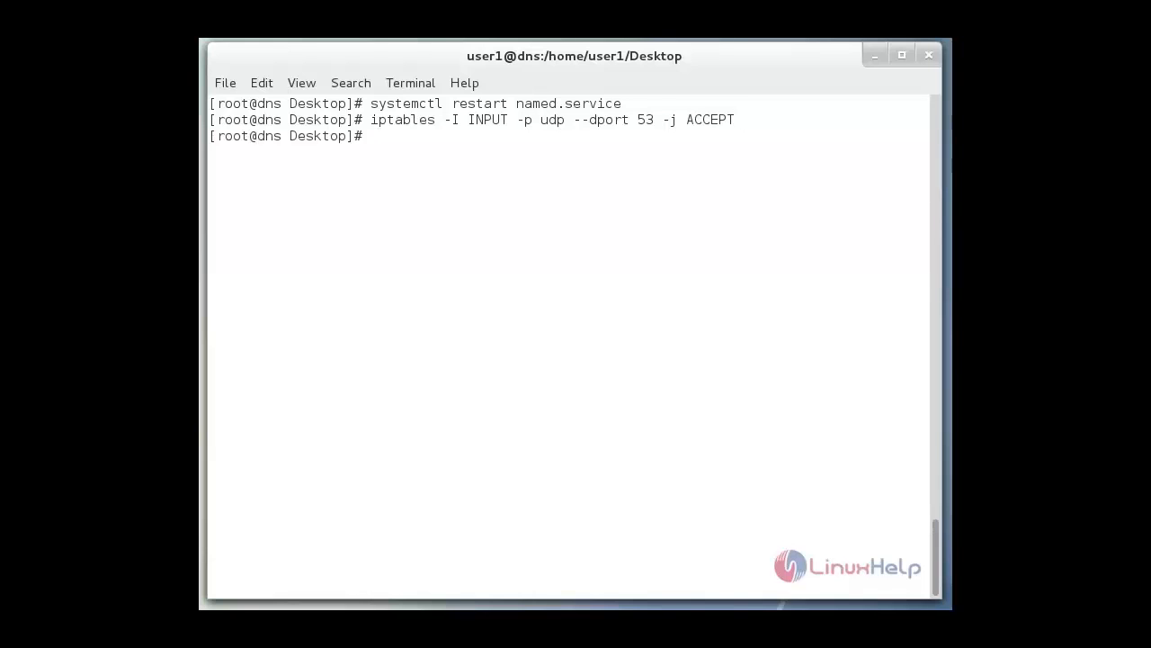
pyautogui.hotkey('ctrl', 'l')
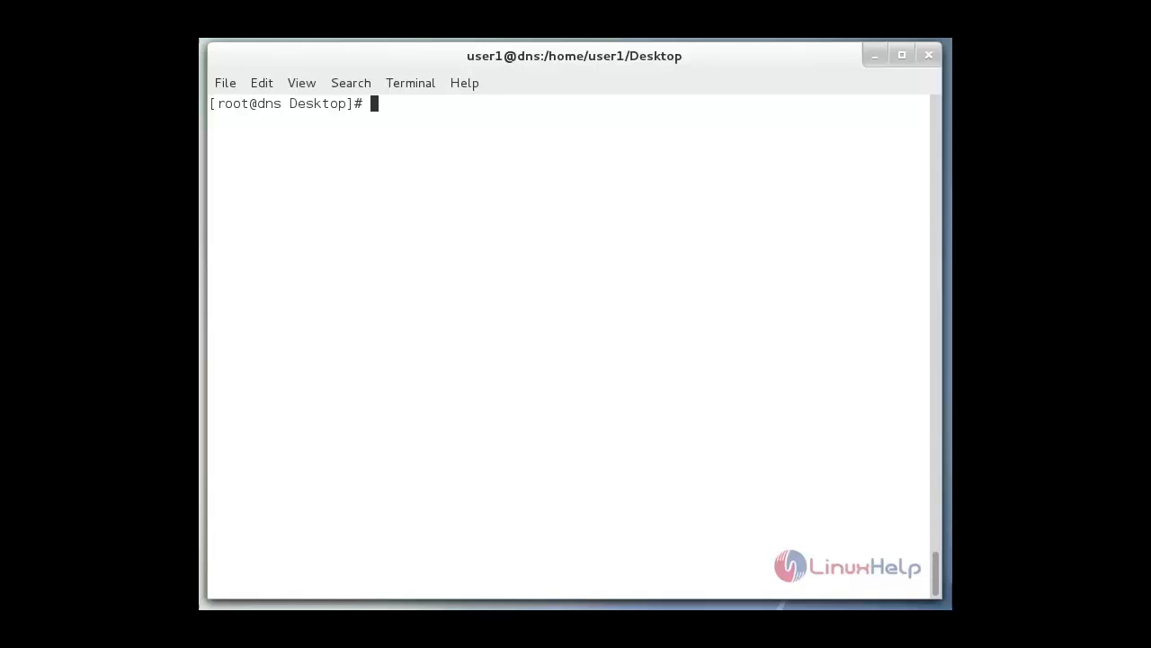
pyautogui.write('cat /var/named/chroot/etc/named.conf')
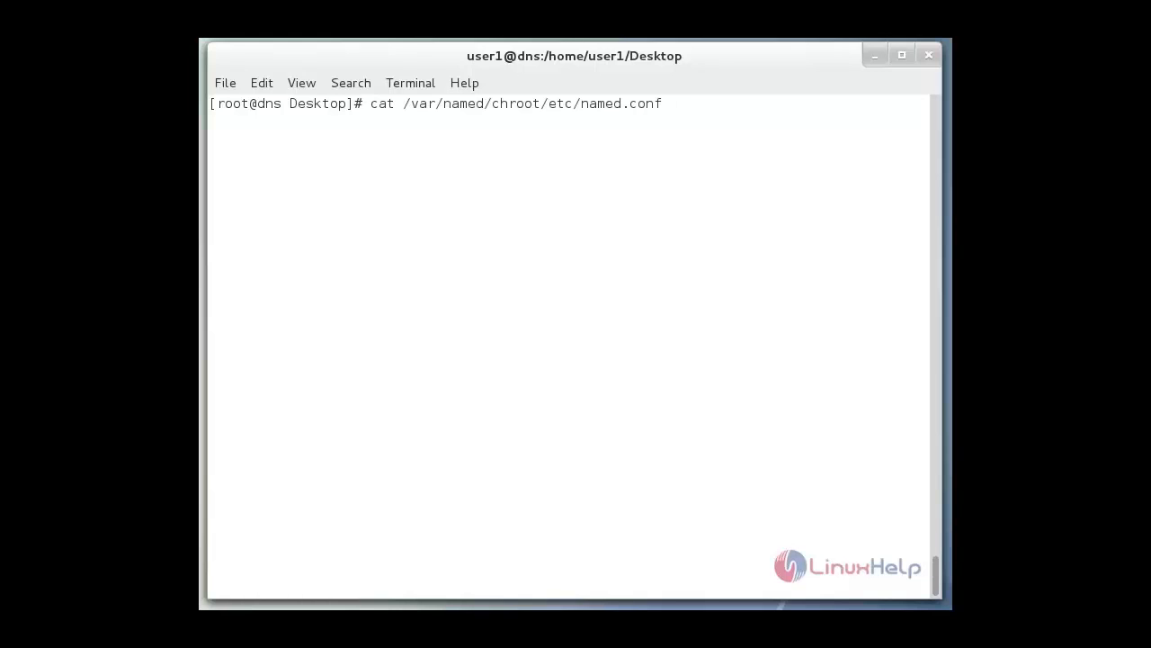
# Print /var/named/chroot/etc/named.conf to review the options block.
pyautogui.press('Return')
pyautogui.scroll(5, 569, 351)
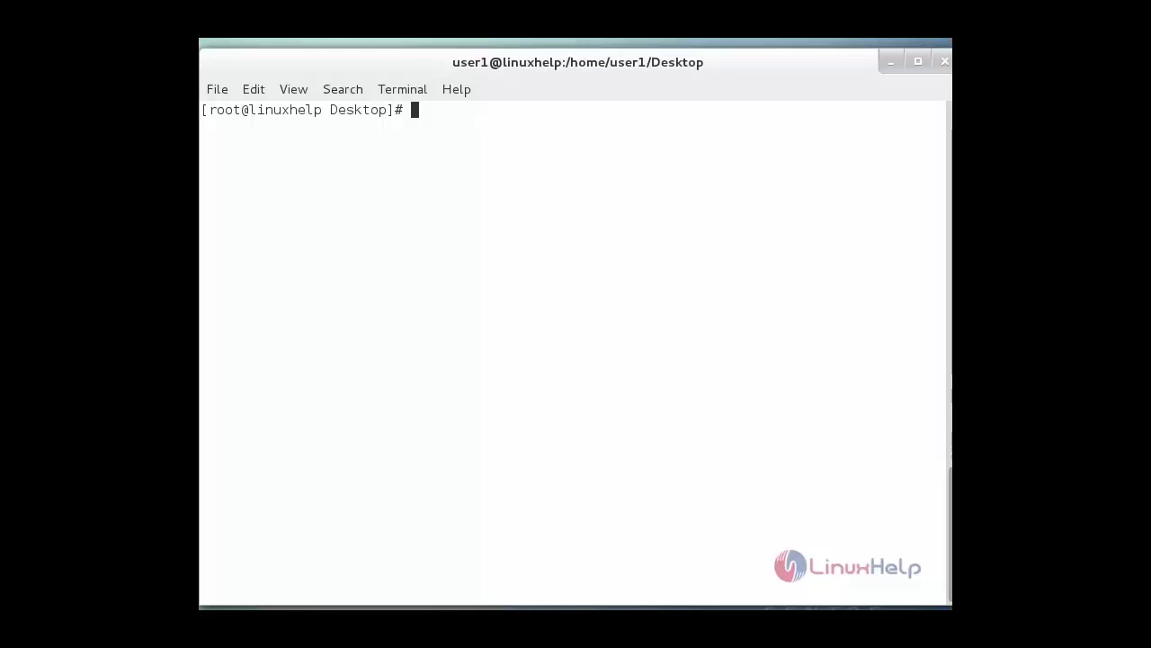
pyautogui.write('vi /etc/sysconfig/network-scripts/ifcfg-eno16777736')
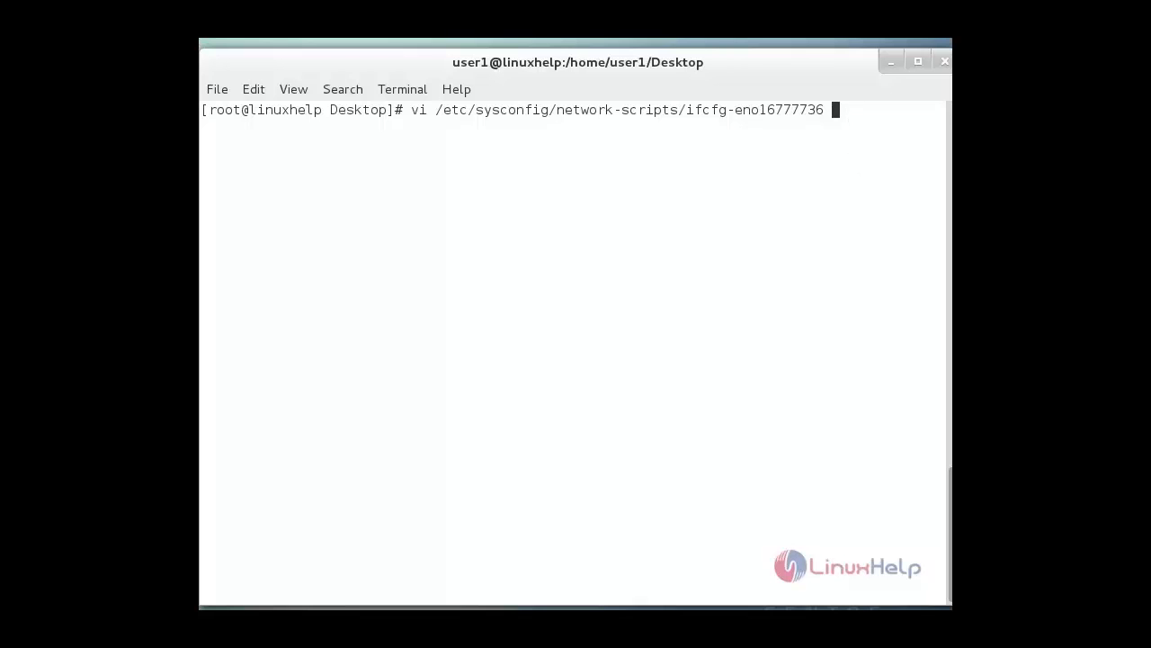
# Edit ifcfg-eno16777736 changing DNS1 from 8.8.8.8 to 192.168.5.221 and save it.
pyautogui.press('Return')
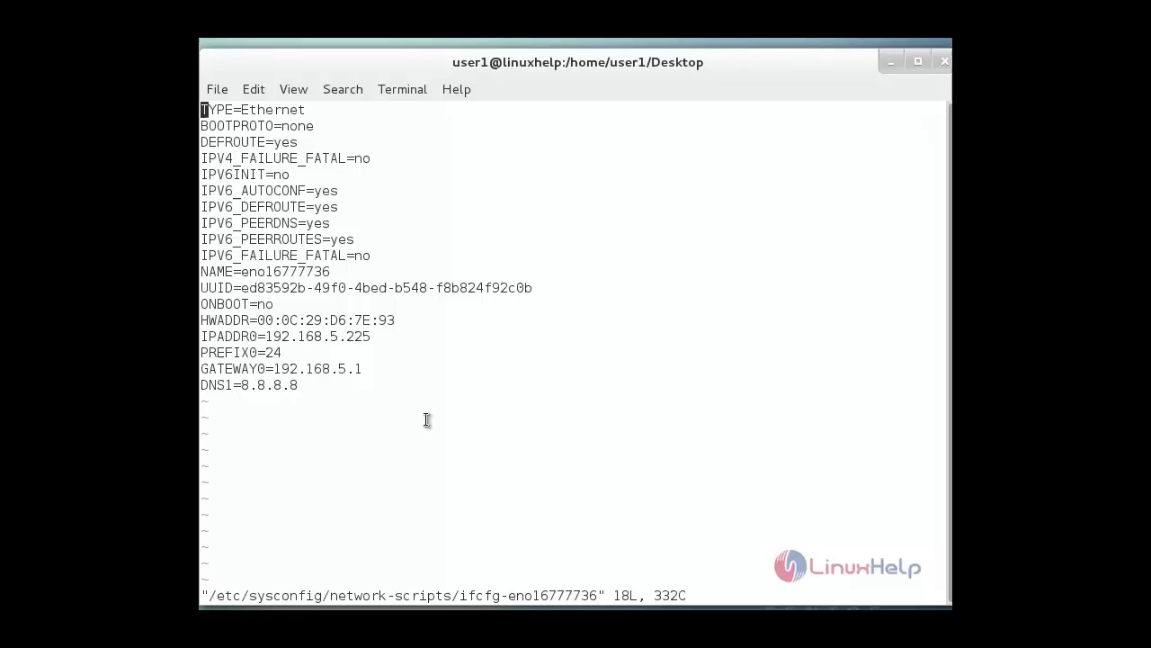
pyautogui.write('21')
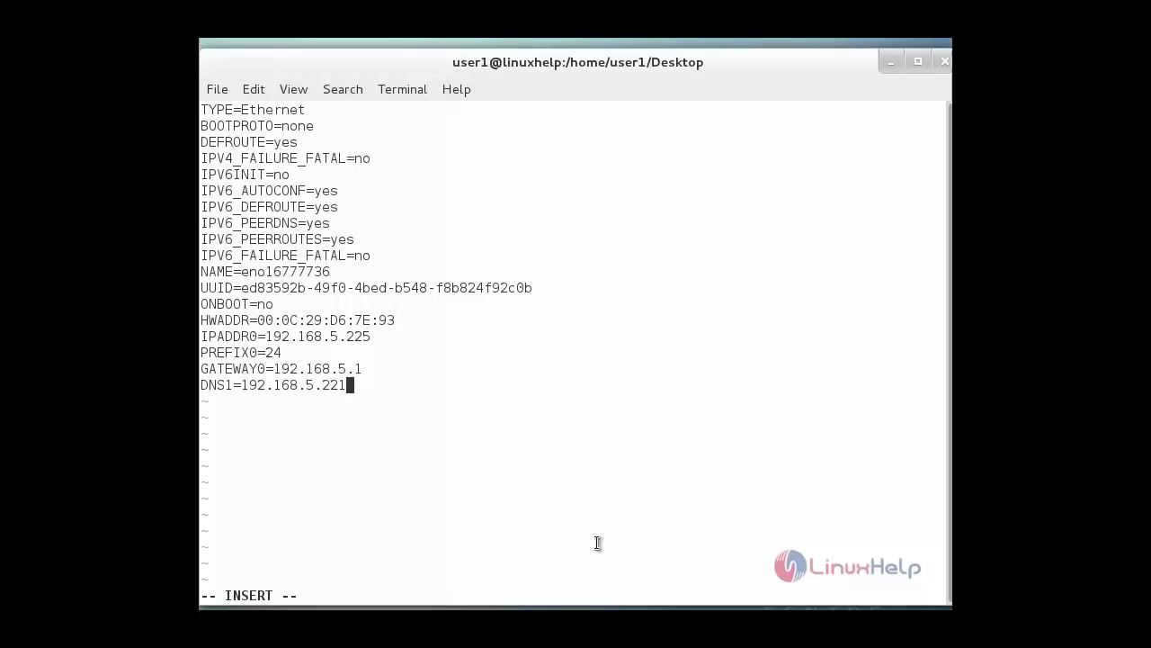
pyautogui.press('Escape')
pyautogui.write(':wq')
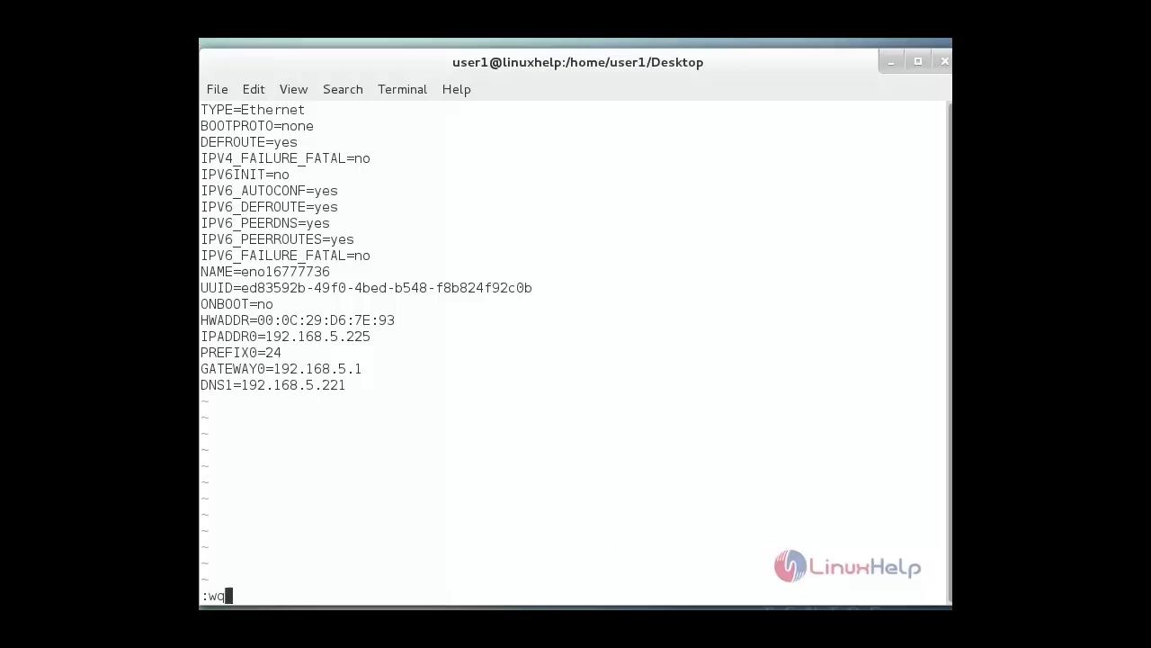
pyautogui.press('Return')
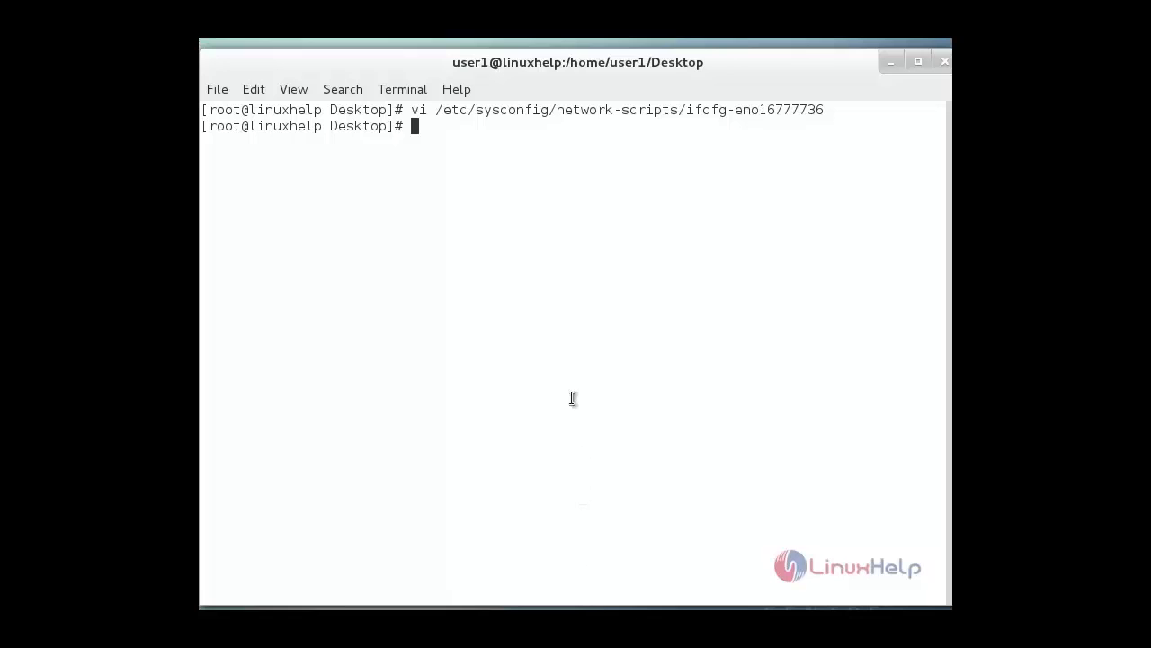
pyautogui.write('service network restart')
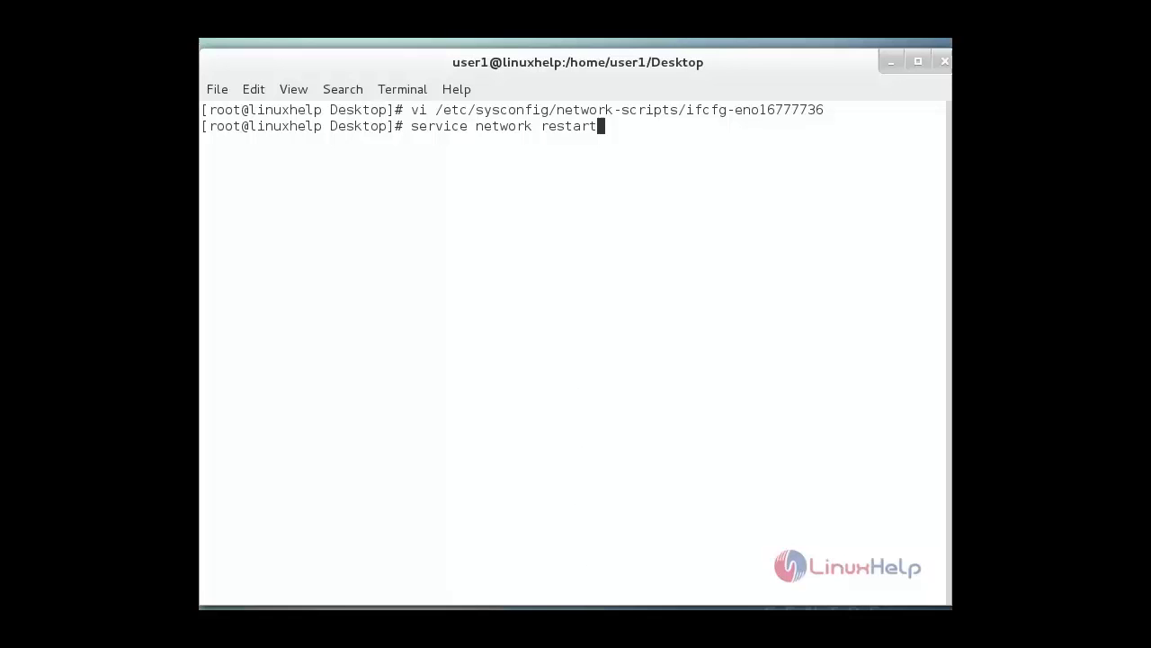
# Restart the client's network service to apply the new DNS setting.
pyautogui.press('Return')
pyautogui.hotkey('ctrl', 'l')
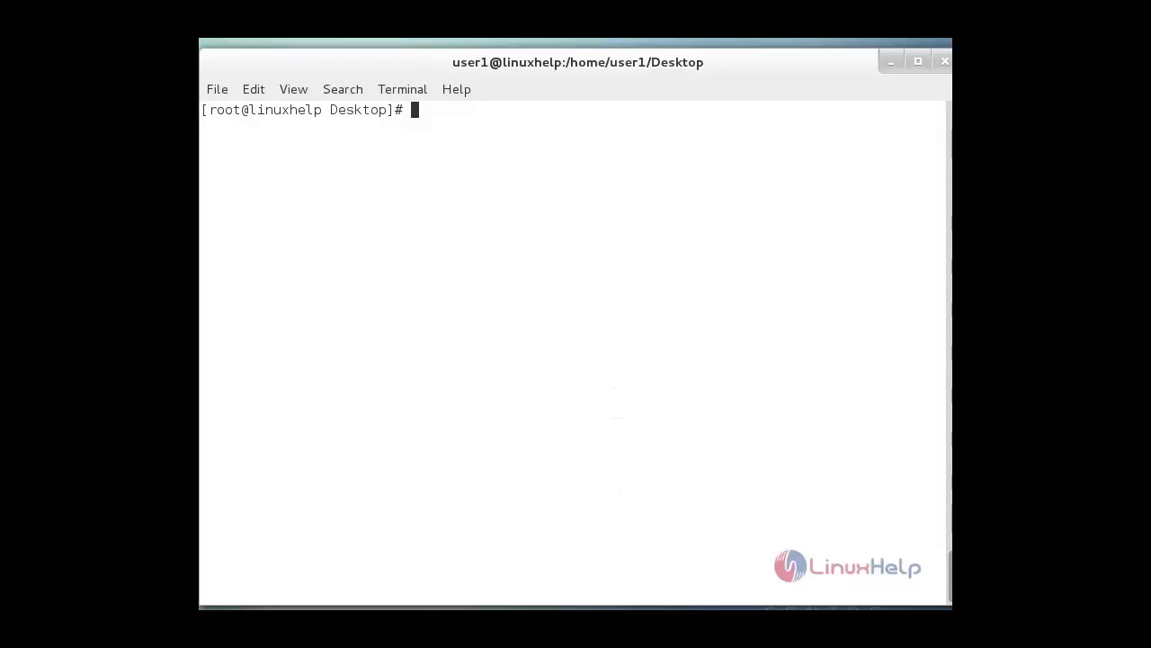
pyautogui.write('dig ')
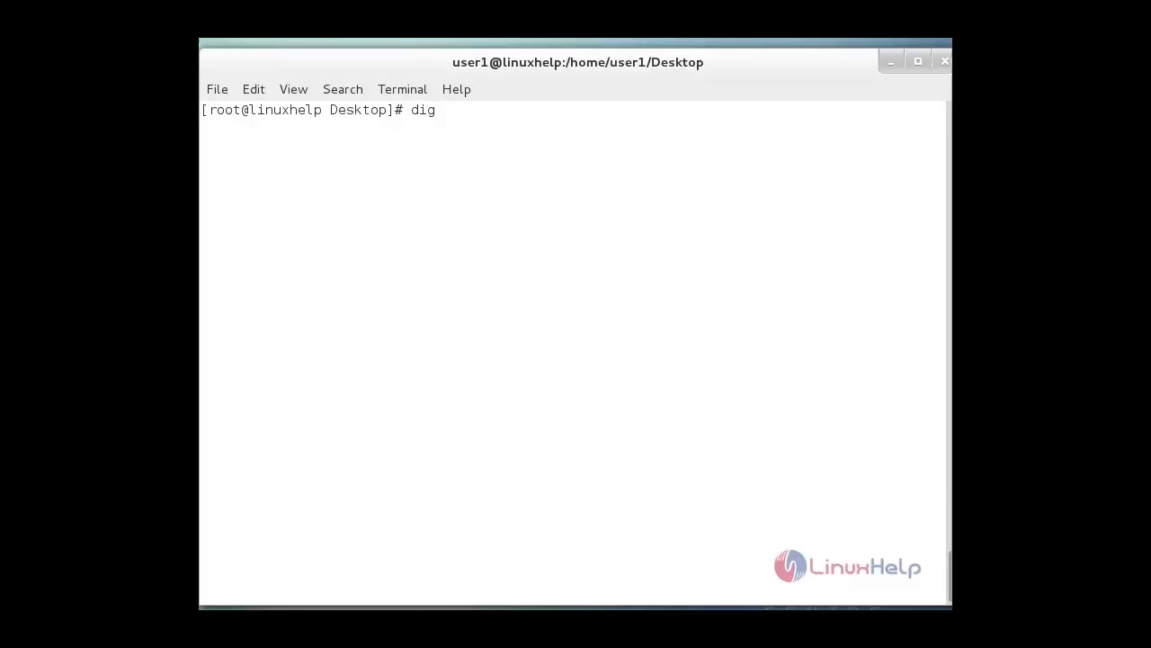
pyautogui.write('googl')
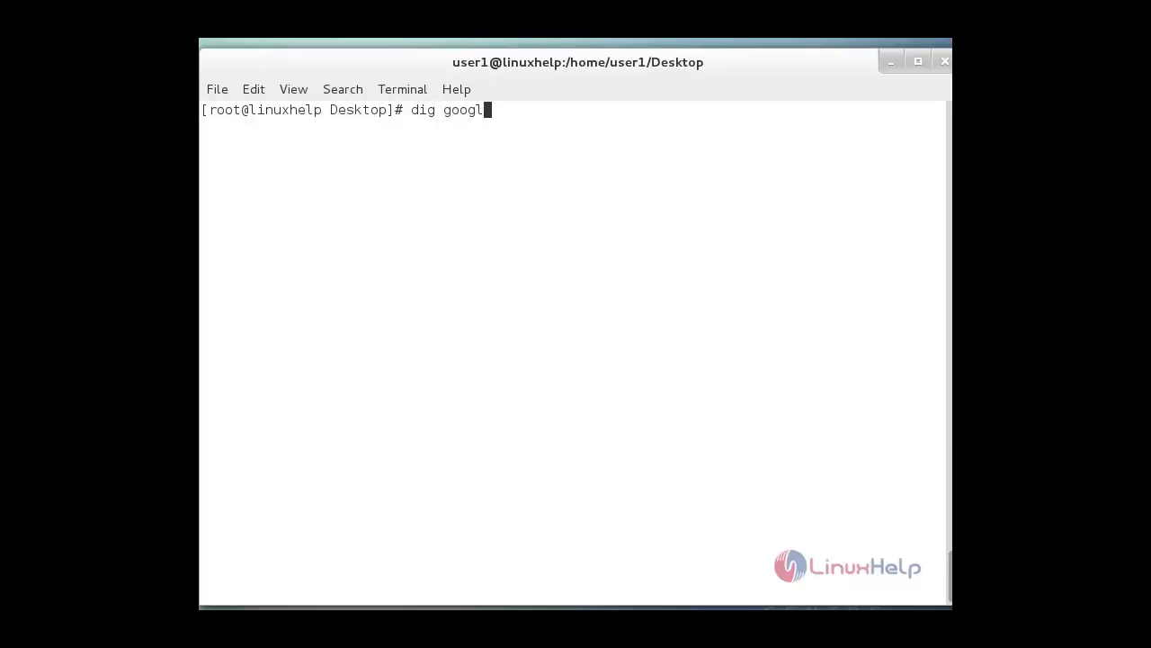
pyautogui.write('e.co.')
pyautogui.write('in')
# Dig google.co.in and highlight the SERVER line showing 192.168.5.221.
pyautogui.press('Return')
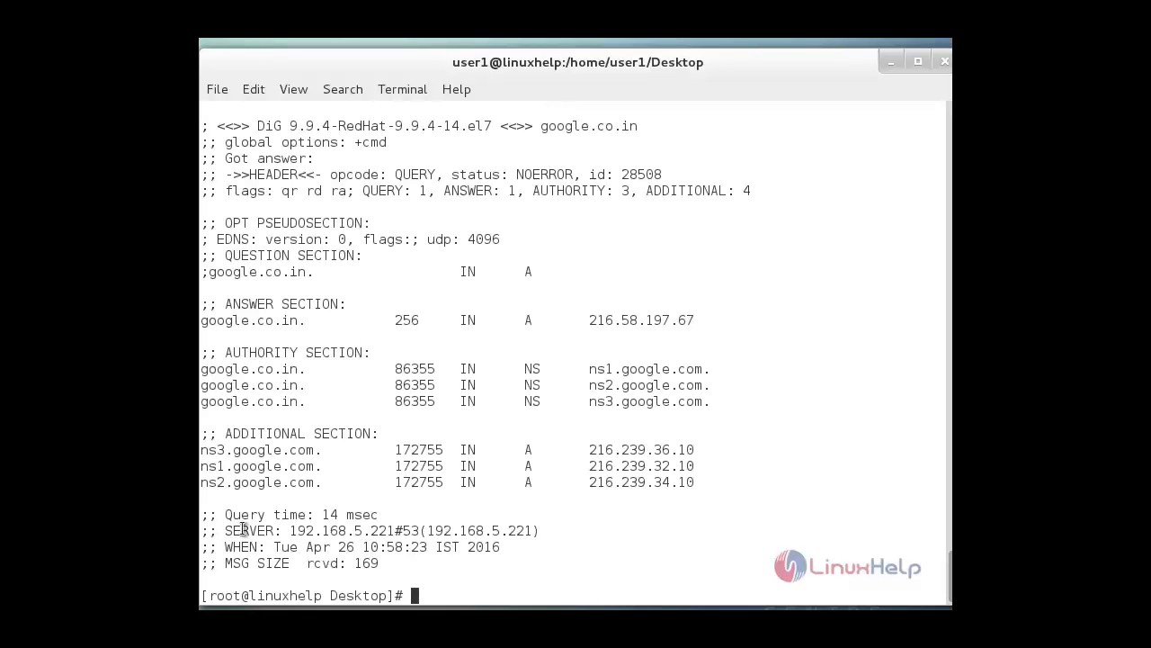
pyautogui.moveTo(225, 531); pyautogui.dragTo(396, 533)
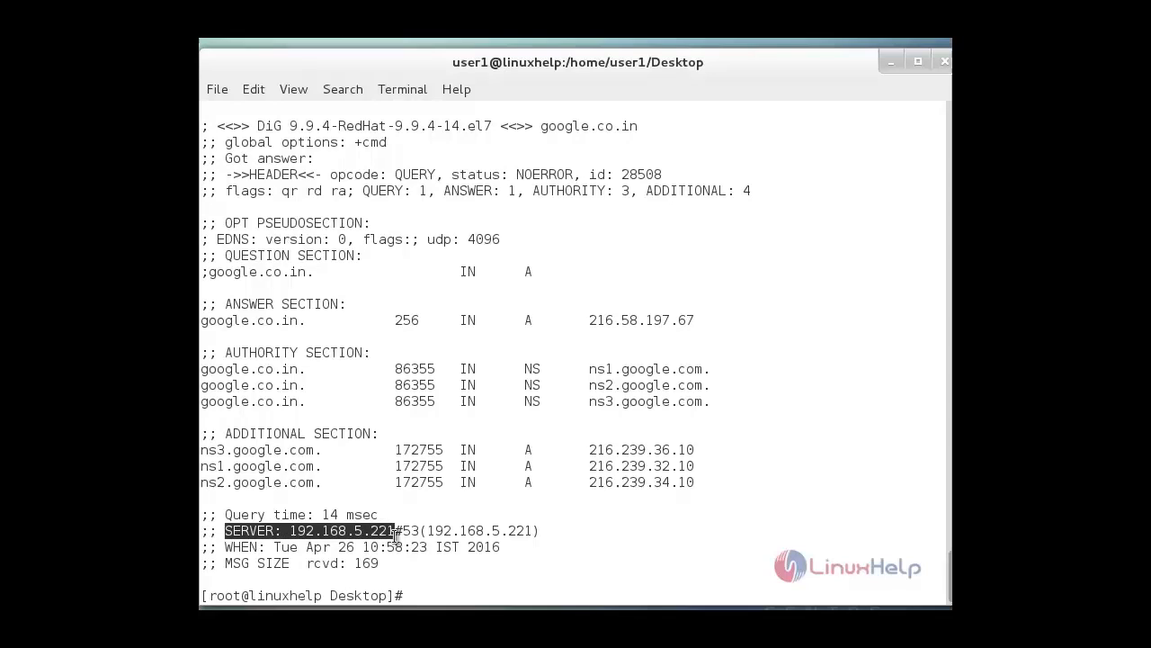
# Run nslookup google.co.in and highlight the Server address 192.168.5.221.
pyautogui.hotkey('ctrl', 'l')
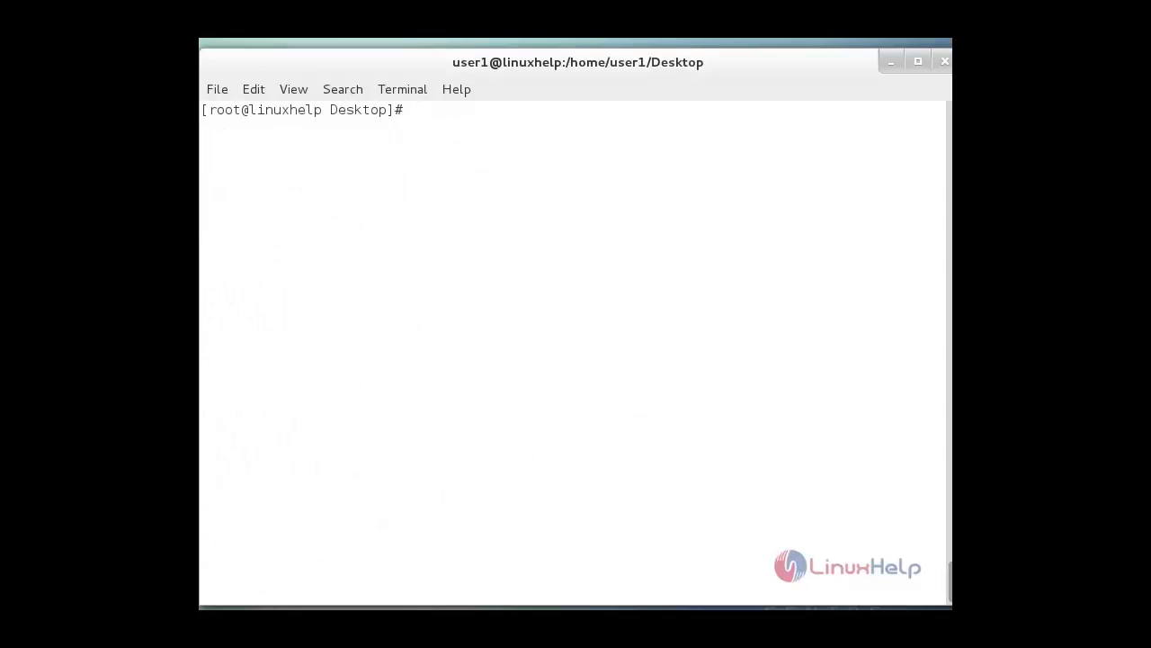
pyautogui.write('n')
pyautogui.write('slooku')
pyautogui.write('p googl')
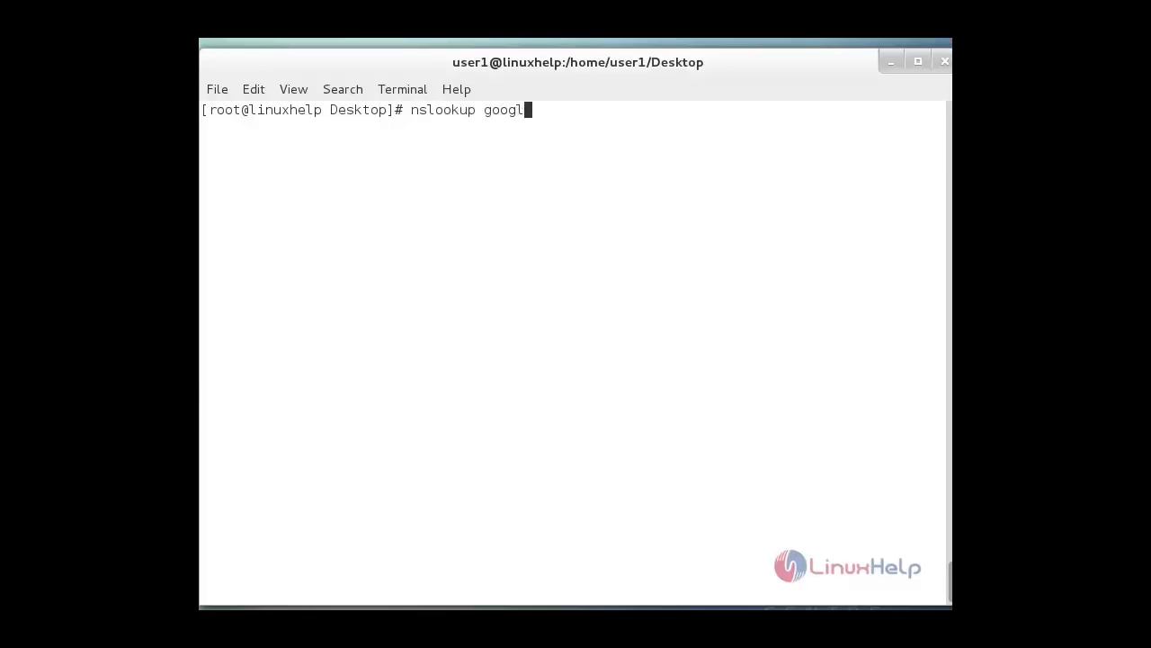
pyautogui.write('e.co.')
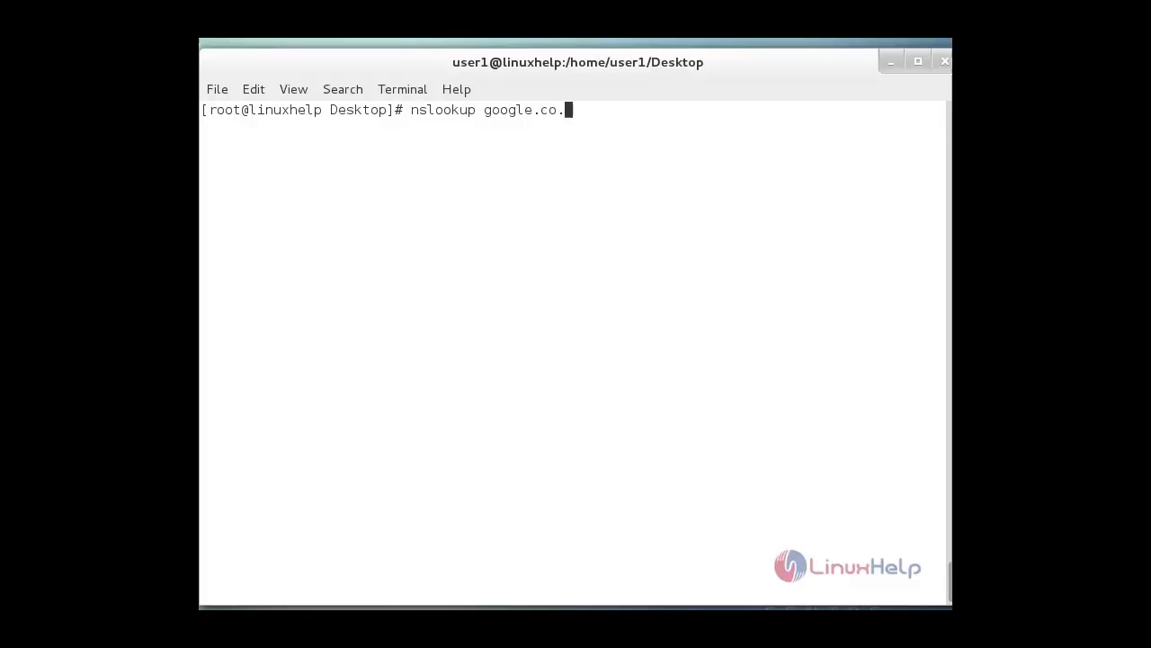
pyautogui.write('in')
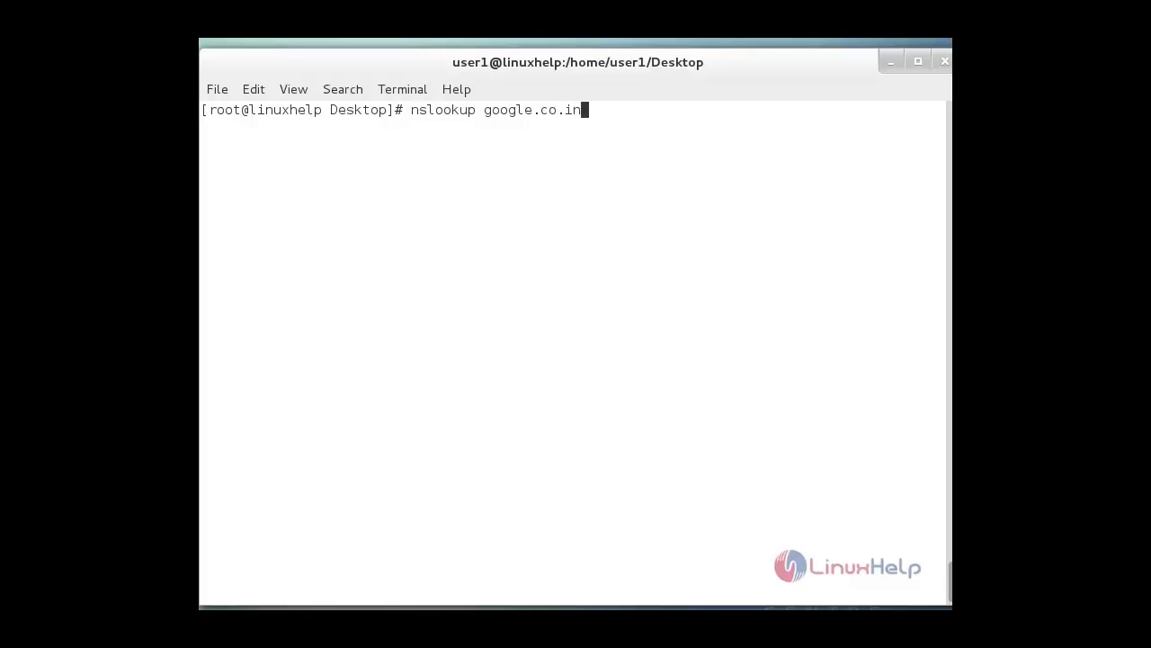
pyautogui.press('Return')
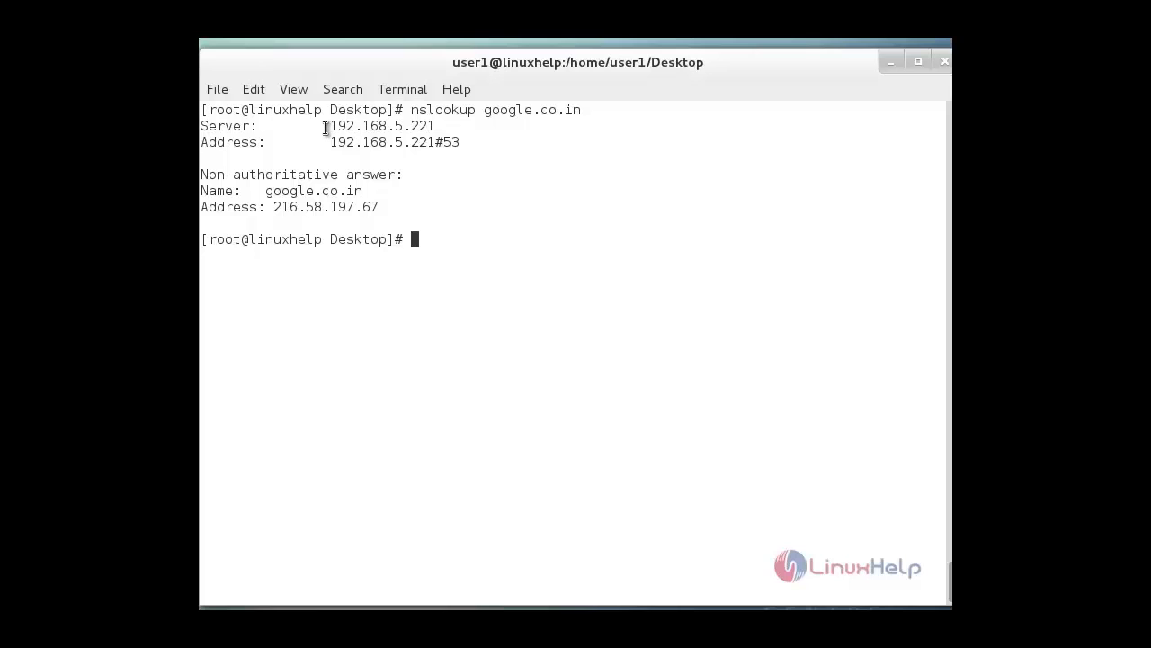
pyautogui.moveTo(327, 128); pyautogui.dragTo(452, 127)
pyautogui.click(452, 127)
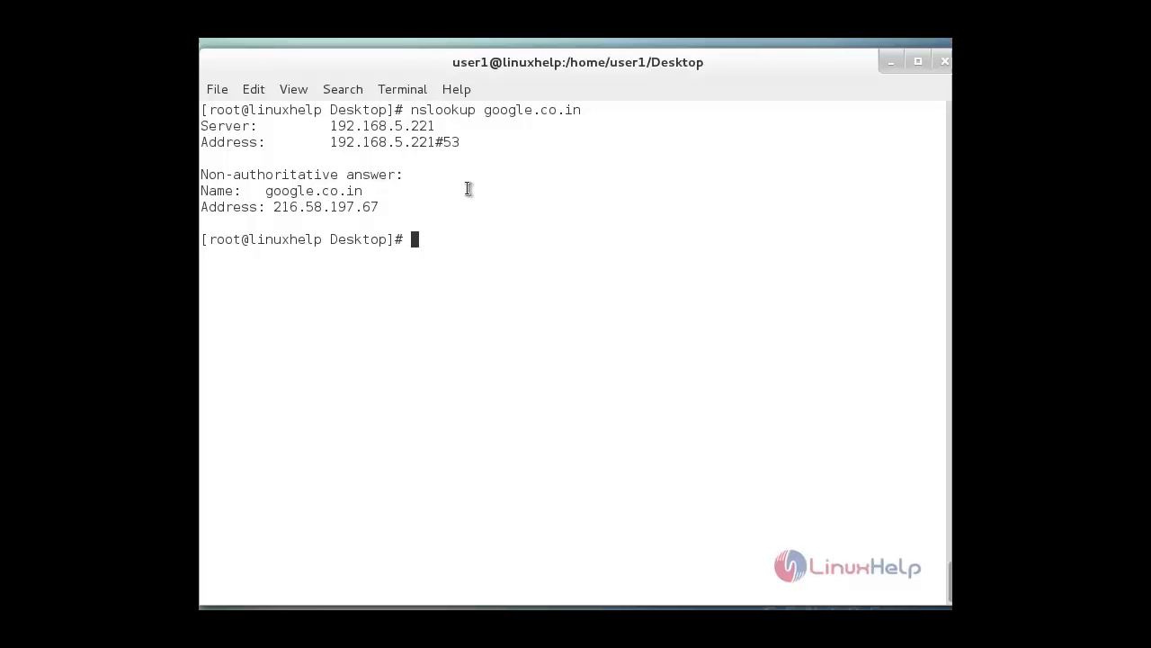